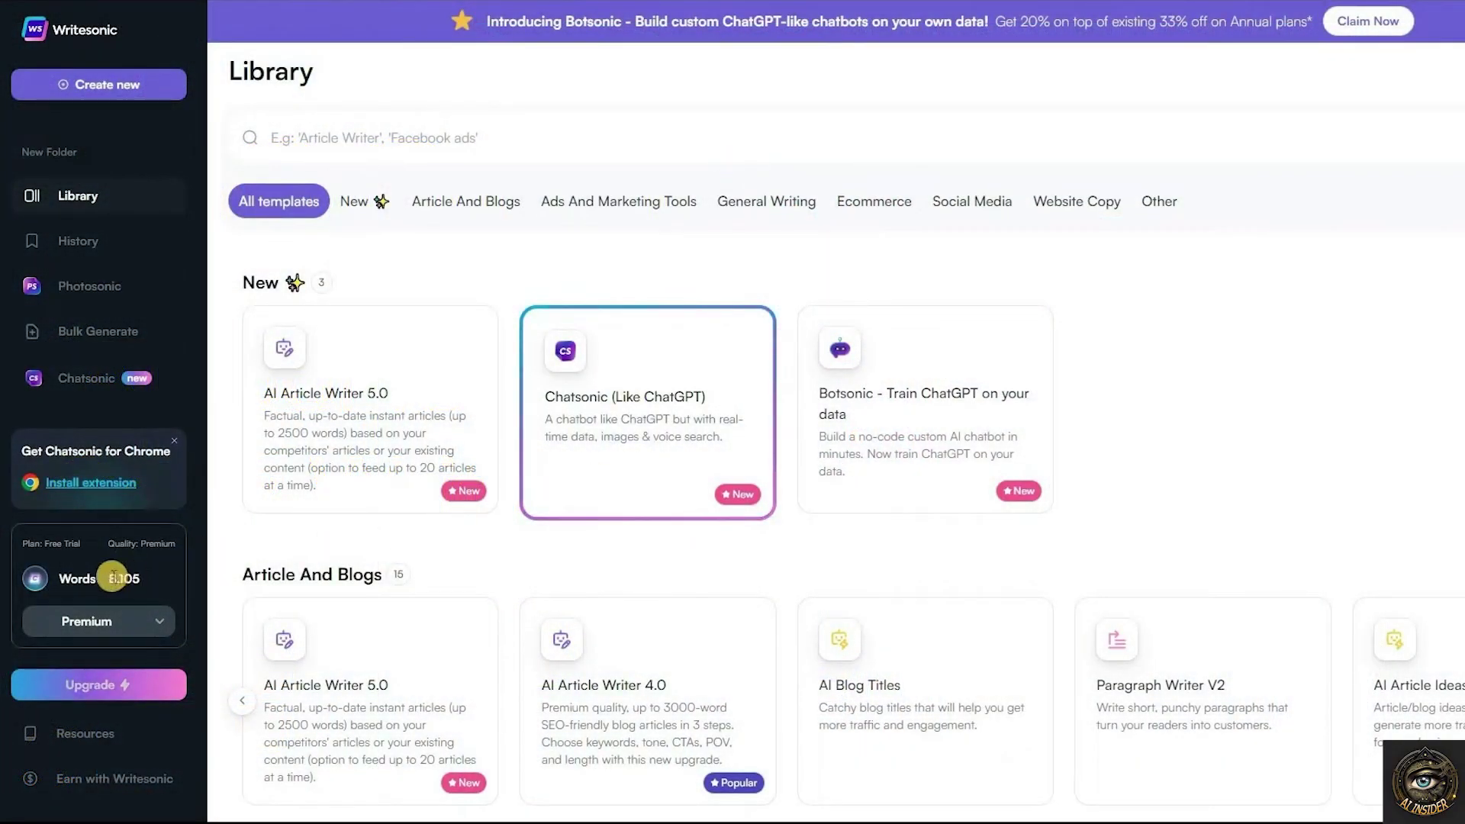
Check the plan's quality level options, then browse the New and Article And Blogs templates
left_click(150, 626)
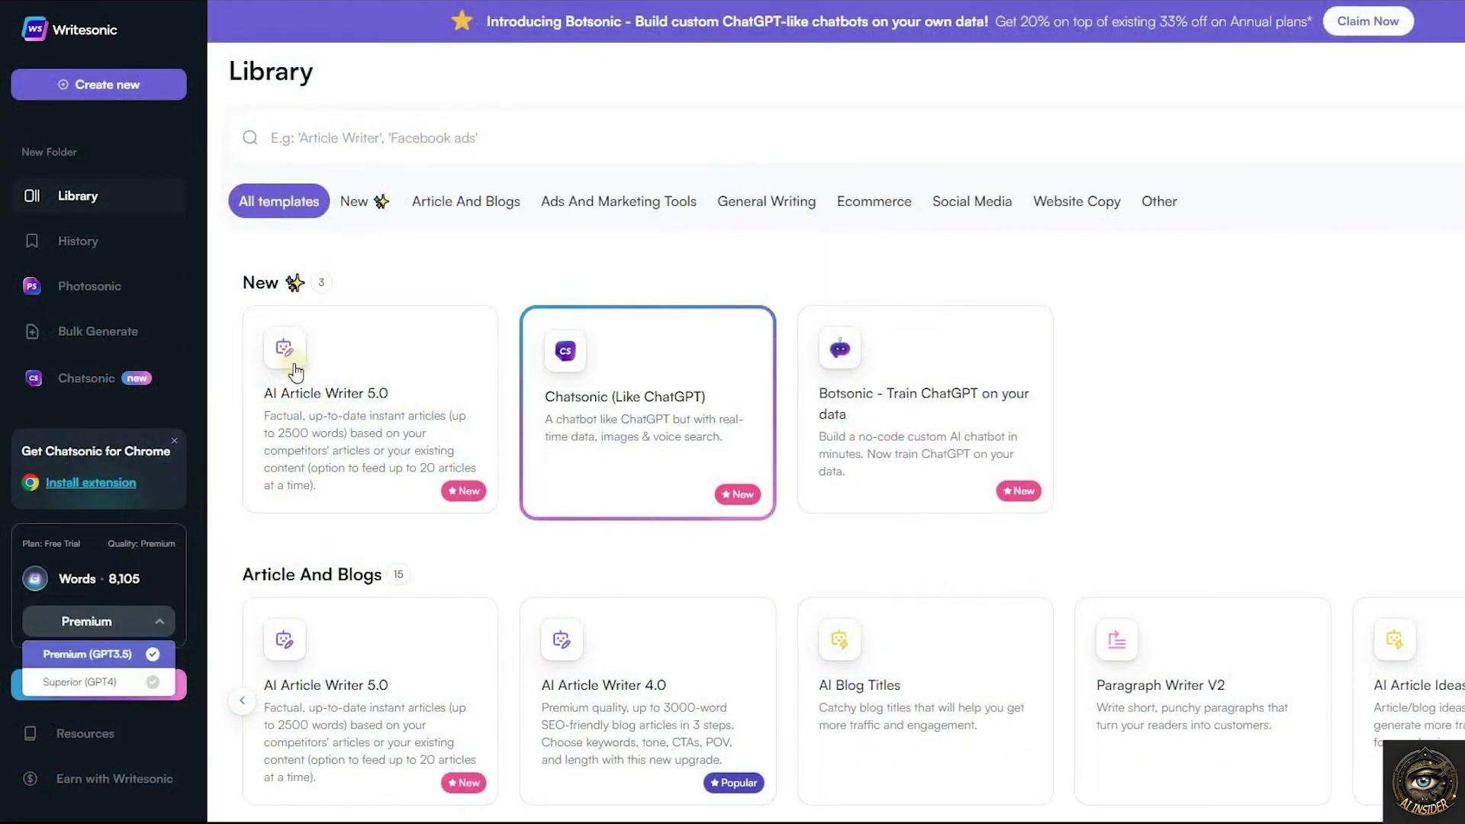
left_click(409, 254)
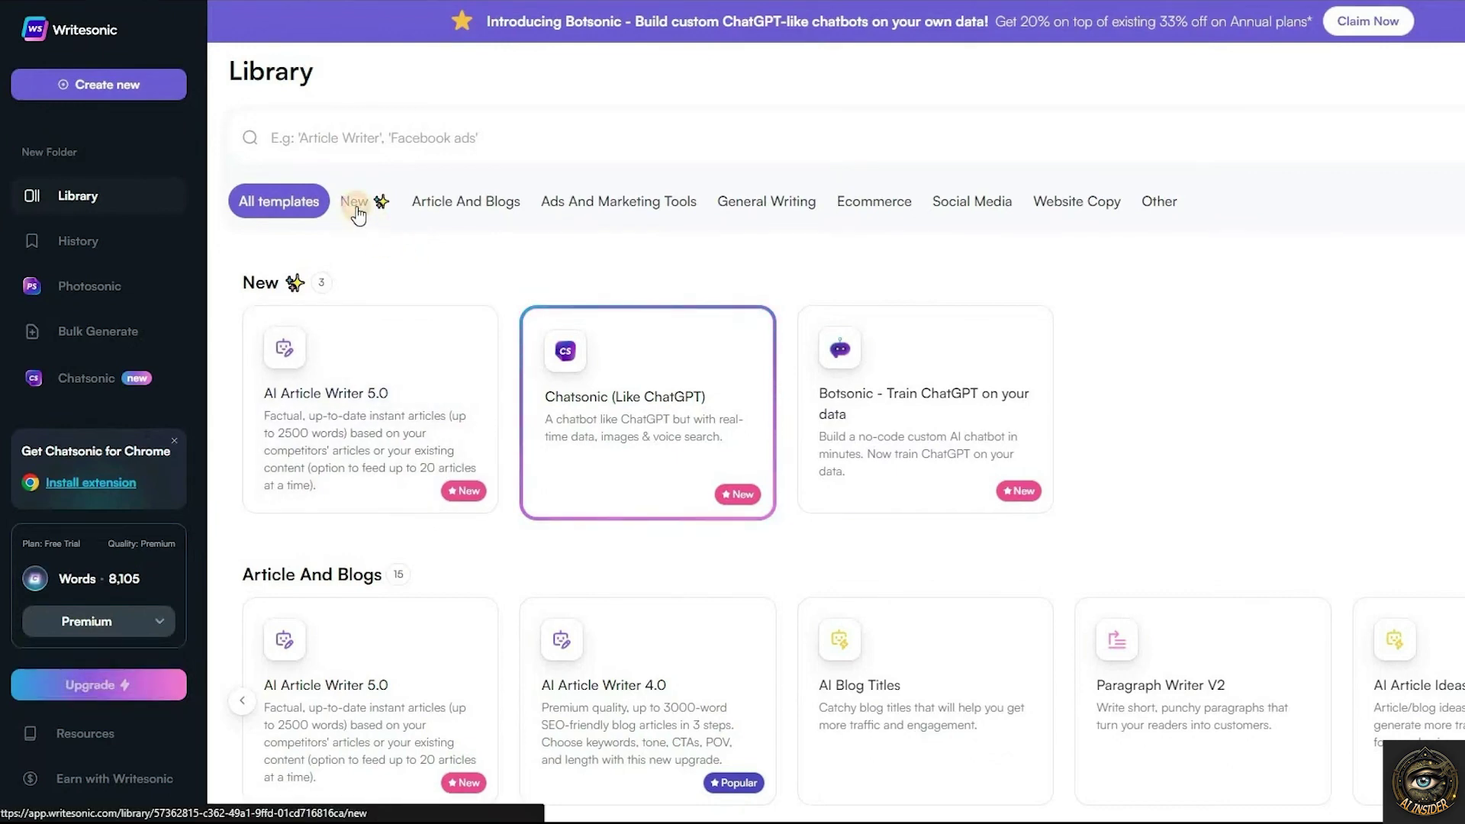
left_click(357, 207)
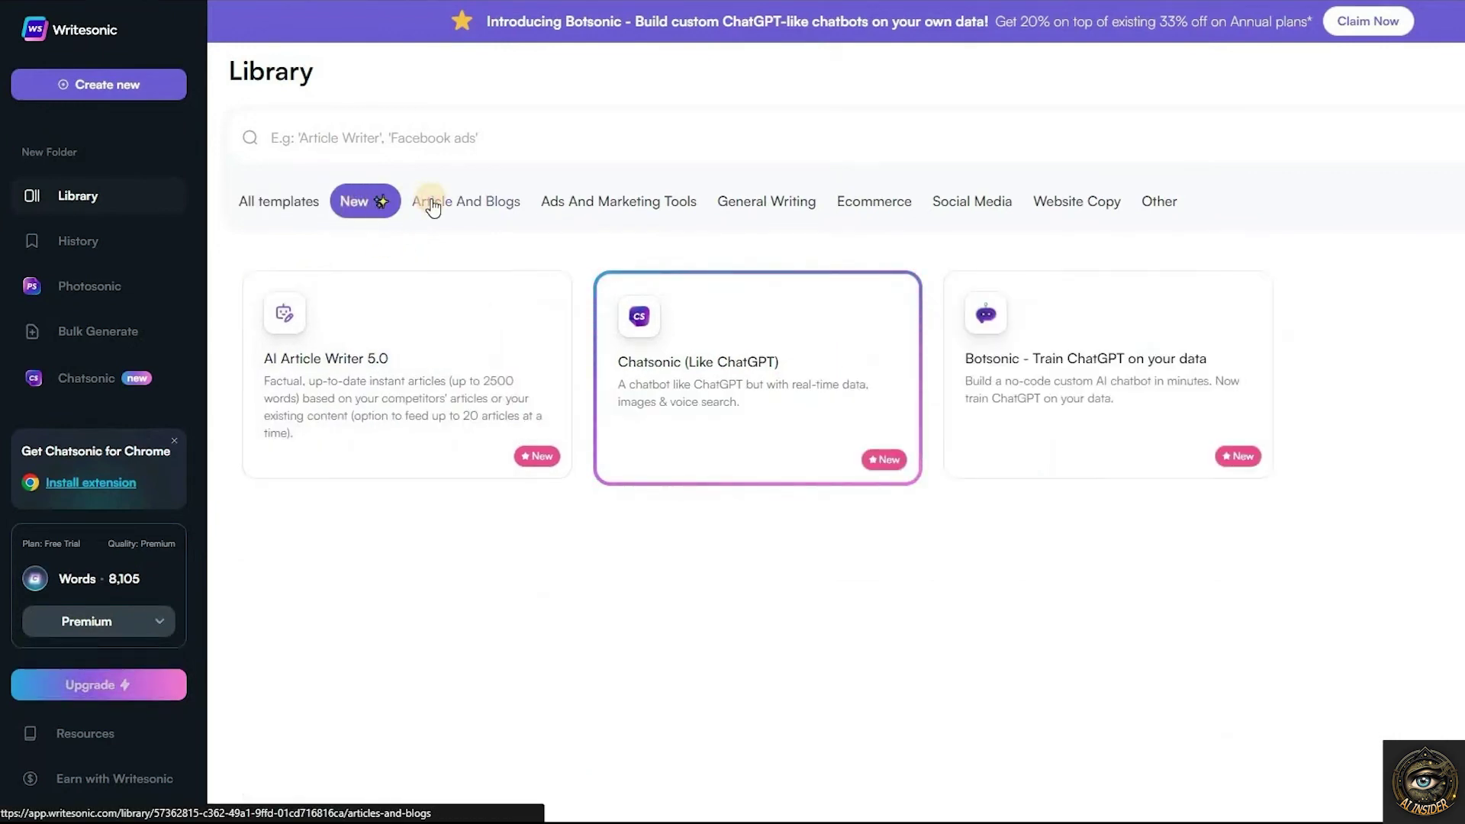
left_click(477, 206)
scroll(675, 351, "down", 5)
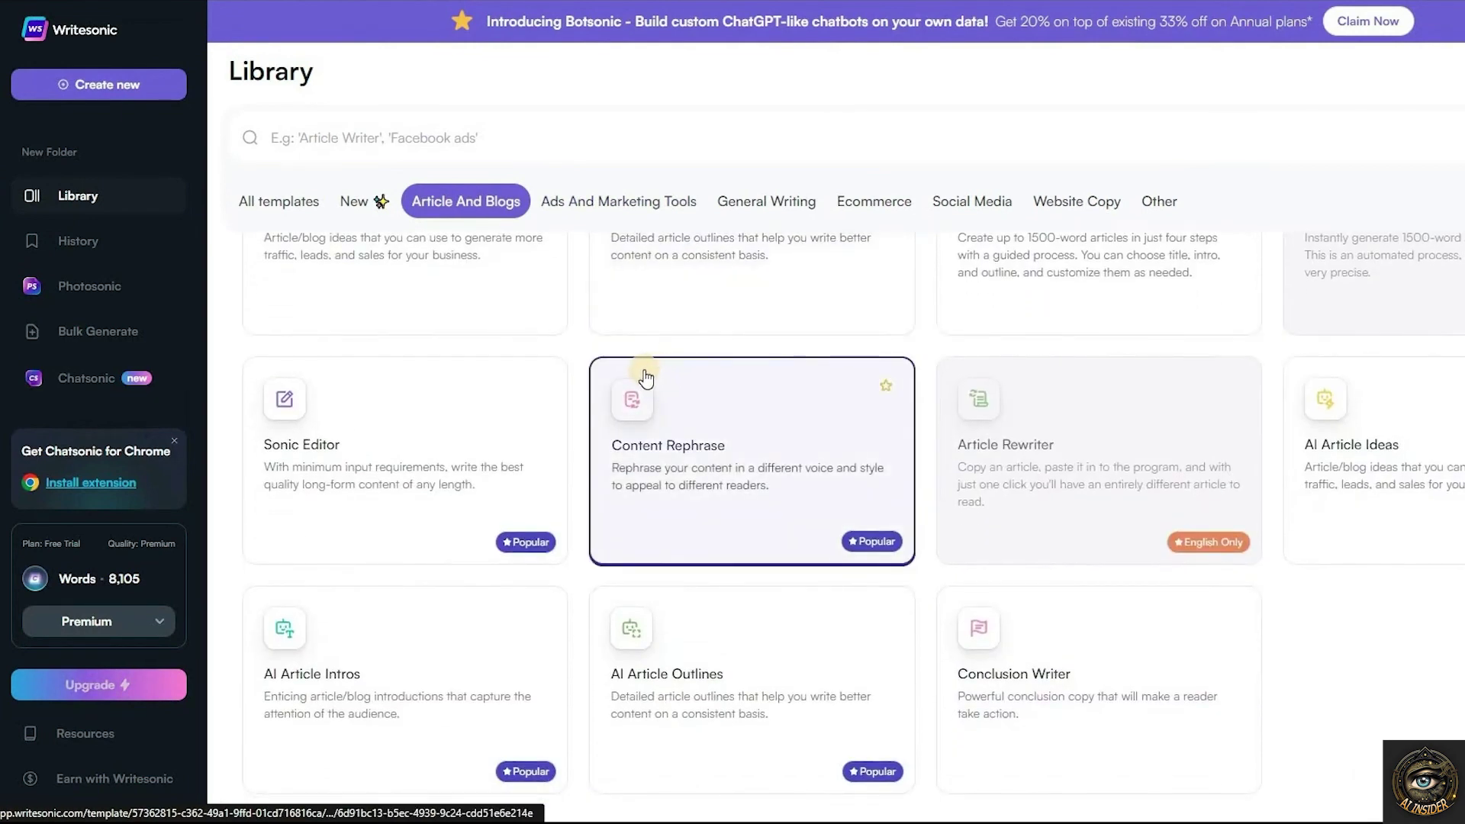
scroll(636, 351, "up", 5)
Browse the Ads And Marketing and General Writing template categories
left_click(599, 207)
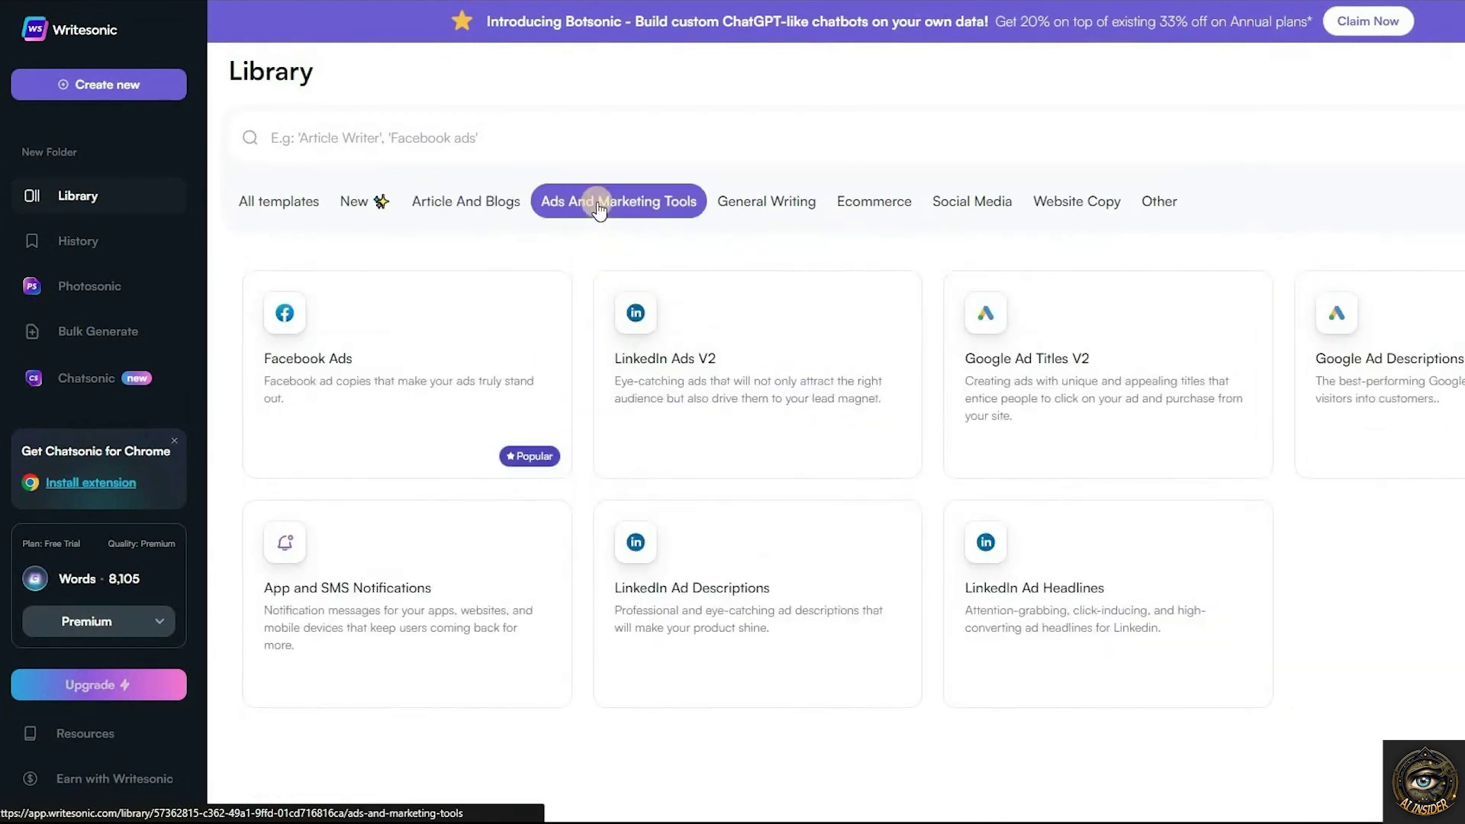
left_click(776, 208)
scroll(767, 286, "down", 5)
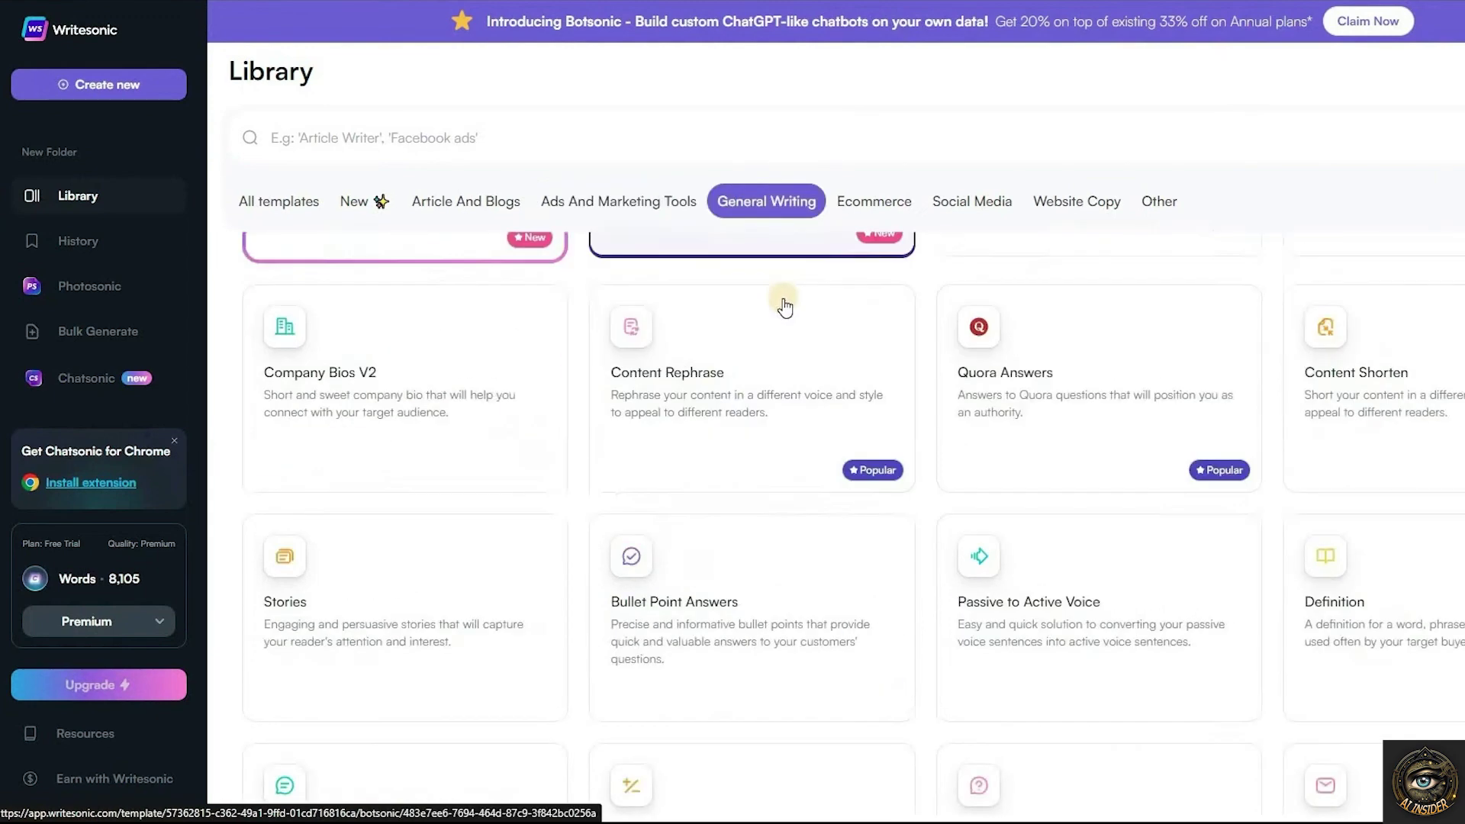
scroll(786, 319, "down", 5)
scroll(794, 313, "down", 2)
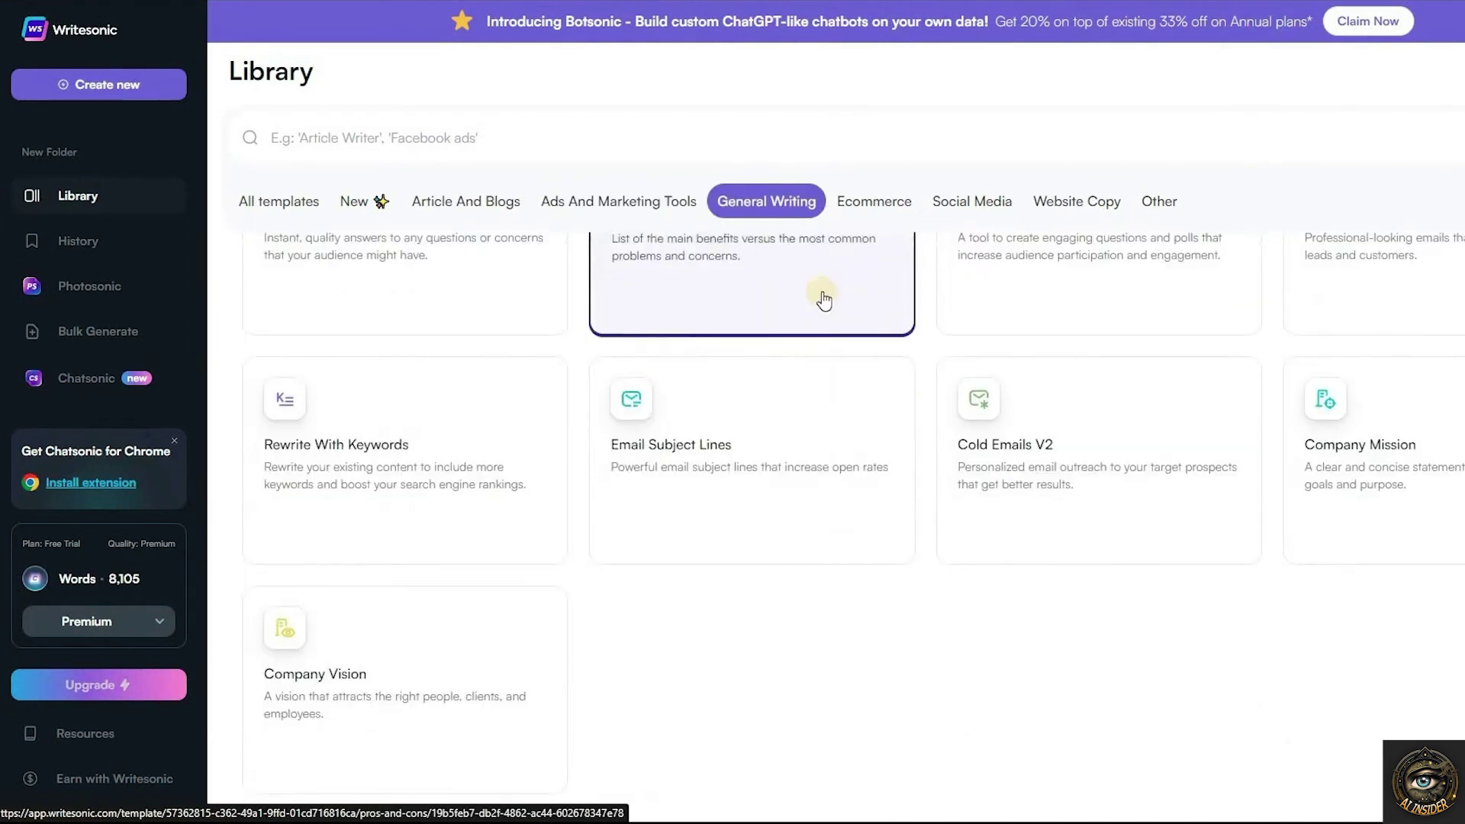
Look through the Ecommerce, Social Media and Other templates, finishing on Ecommerce
left_click(850, 205)
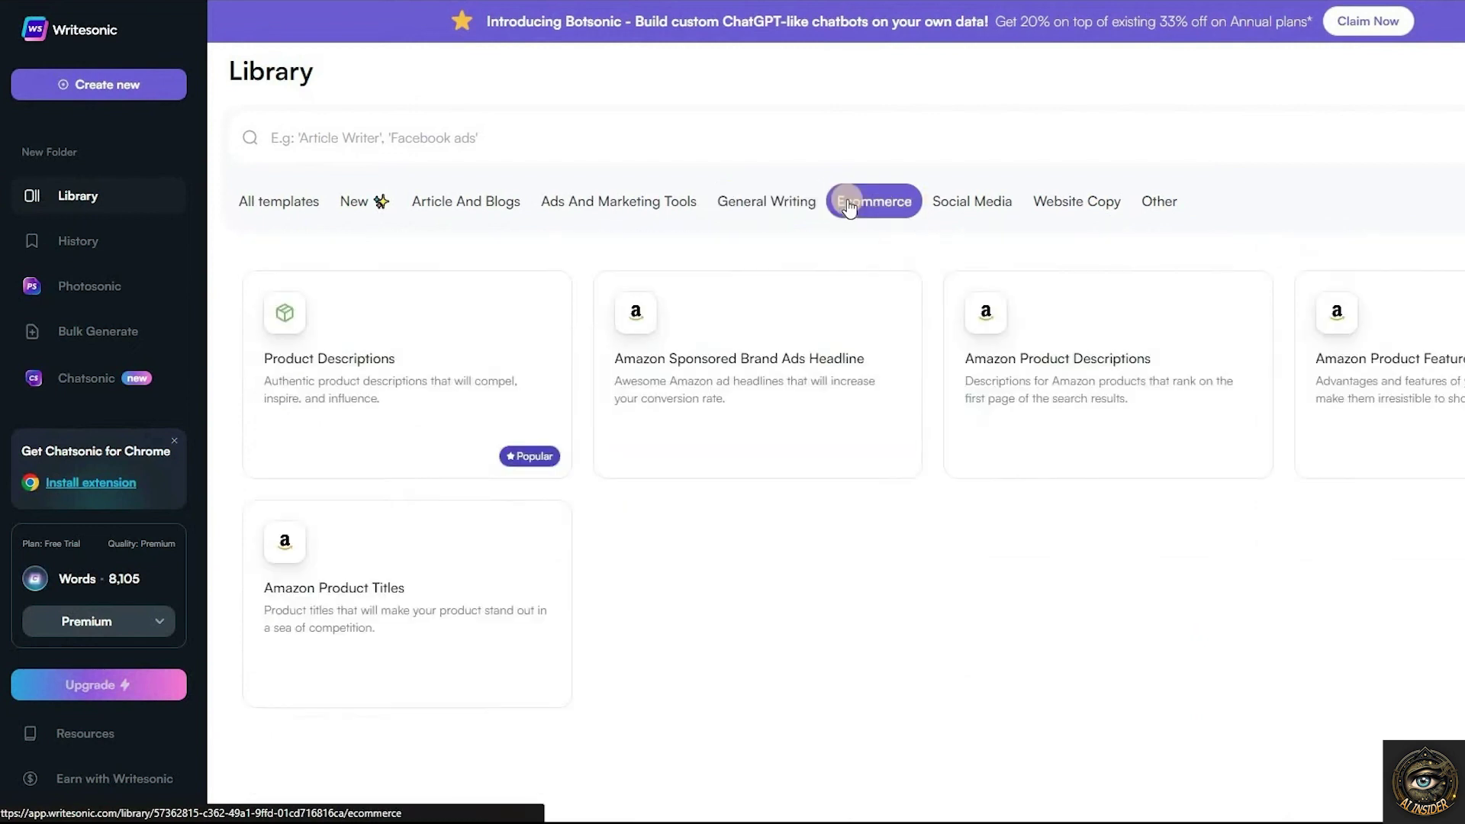
left_click(968, 203)
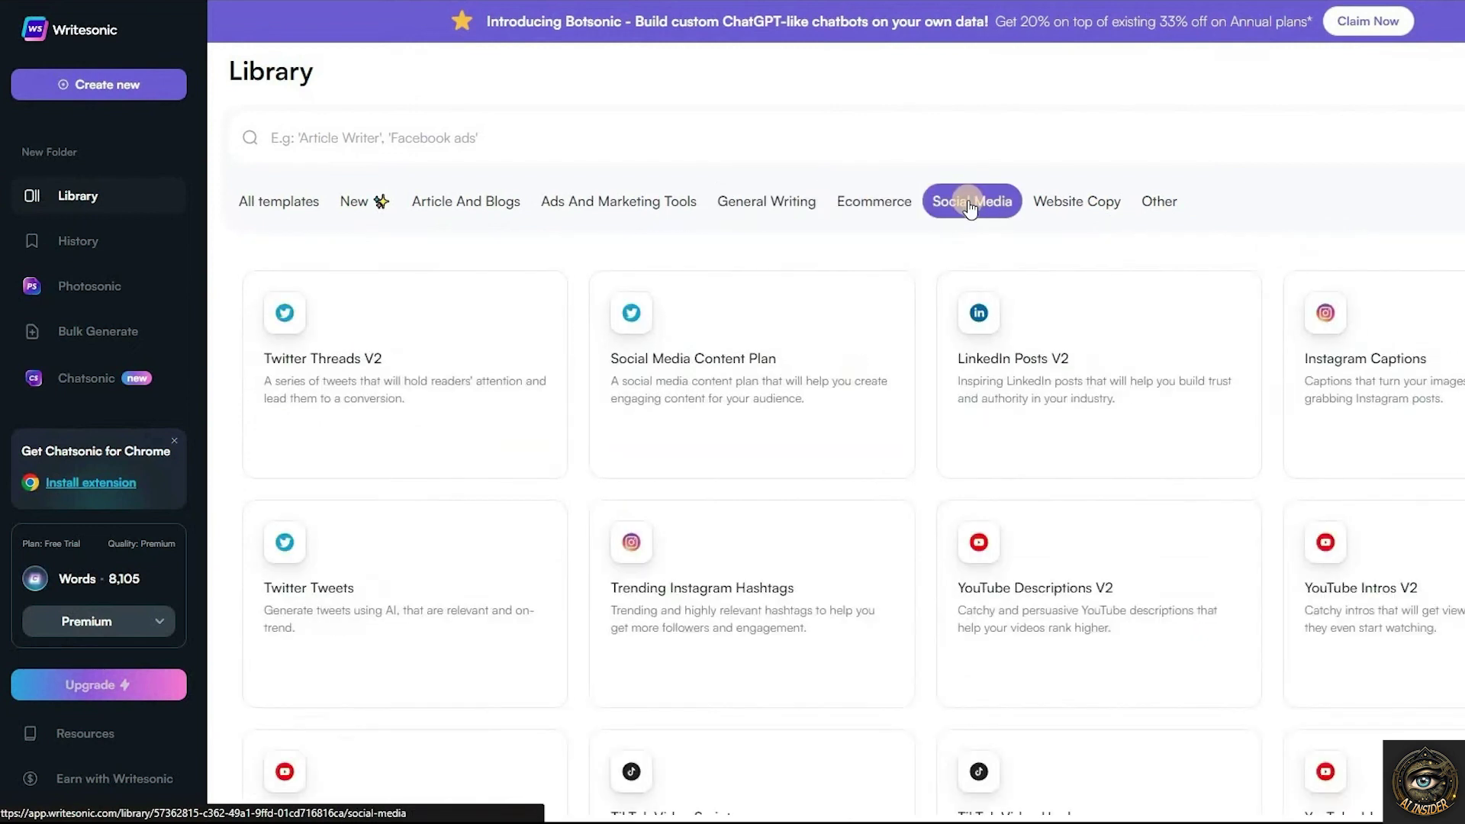
scroll(954, 381, "down", 3)
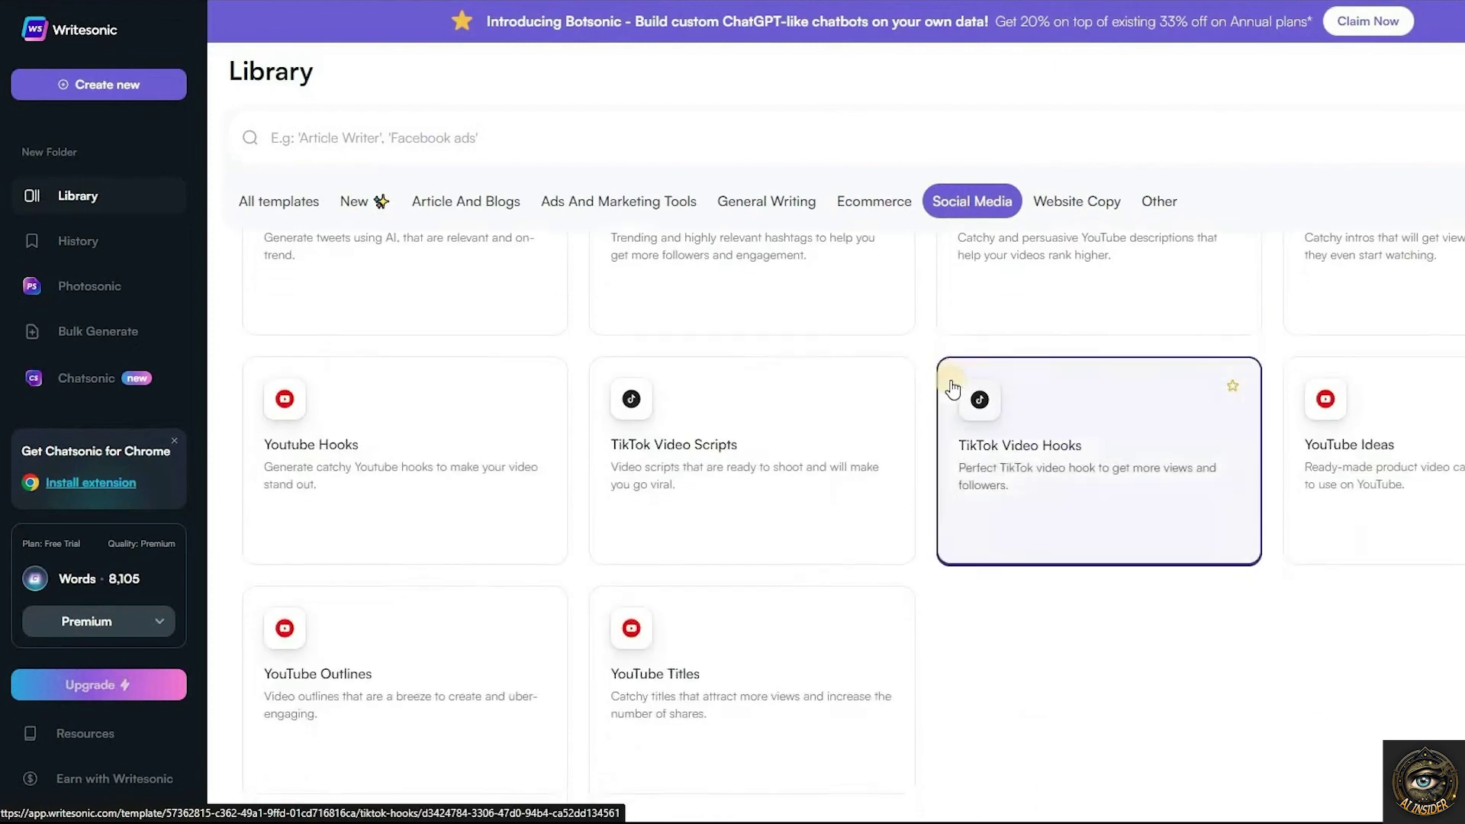
scroll(955, 382, "up", 4)
left_click(1159, 201)
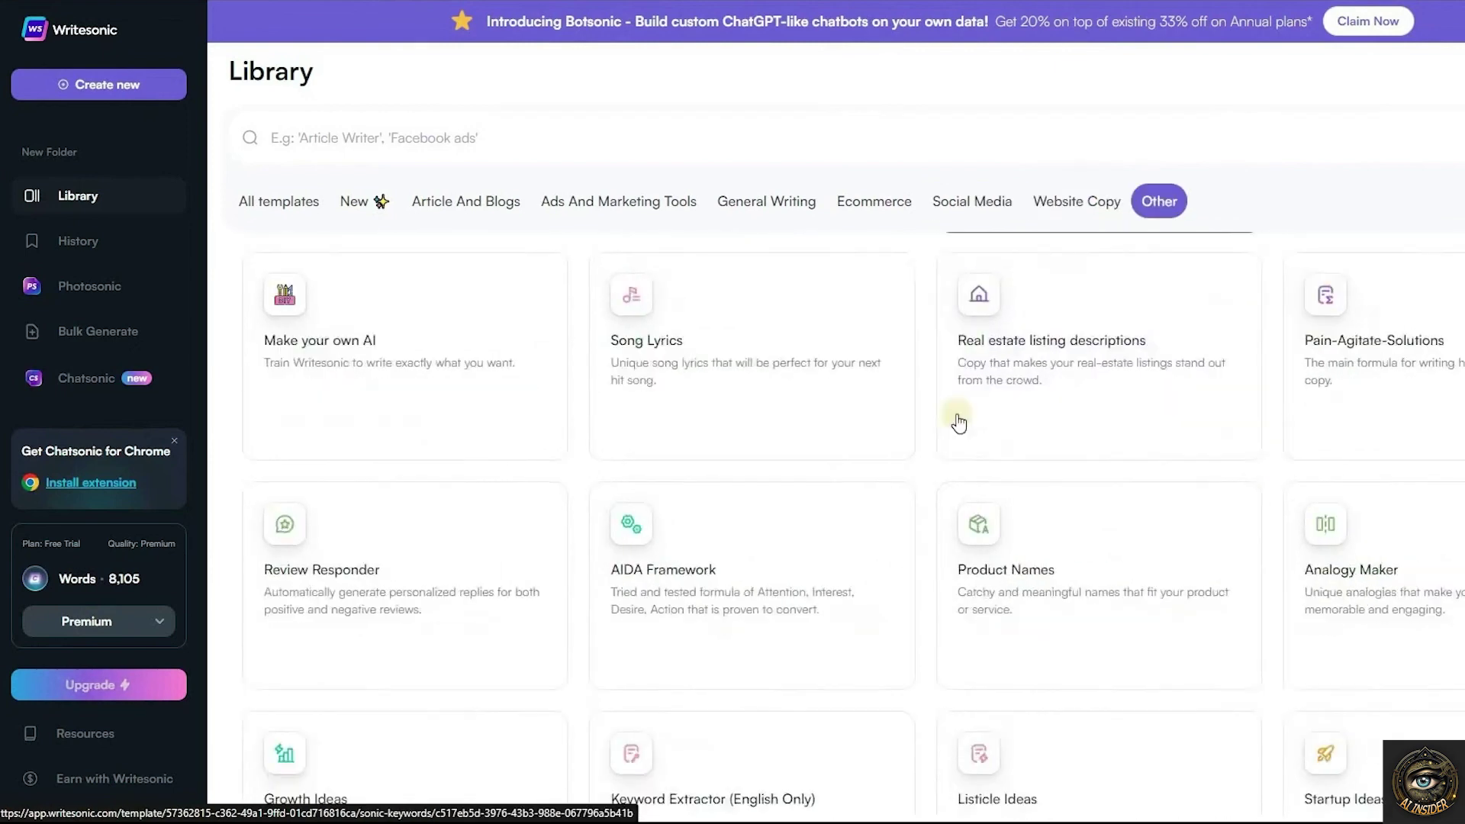
left_click(884, 207)
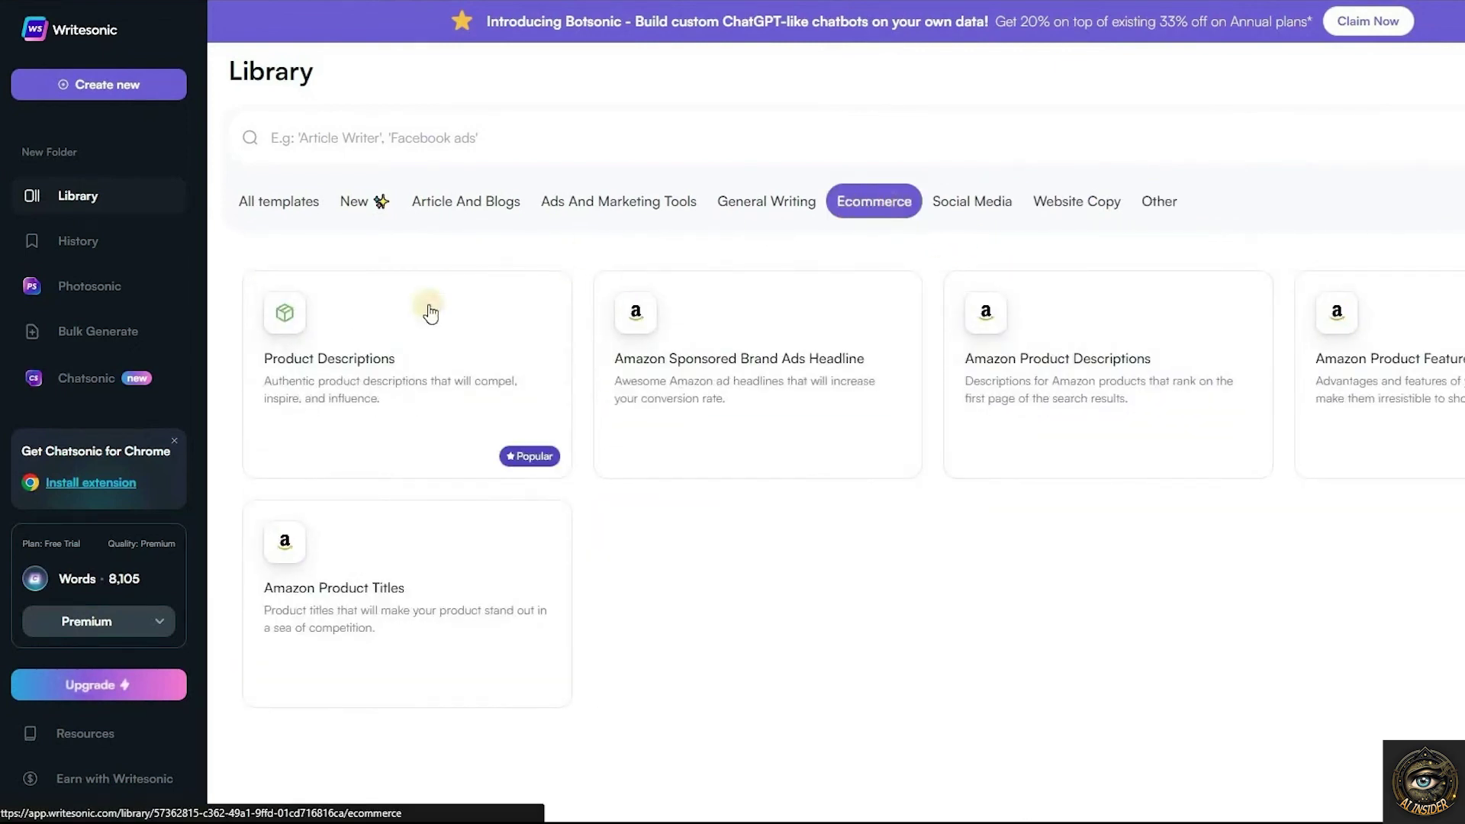
left_click(410, 337)
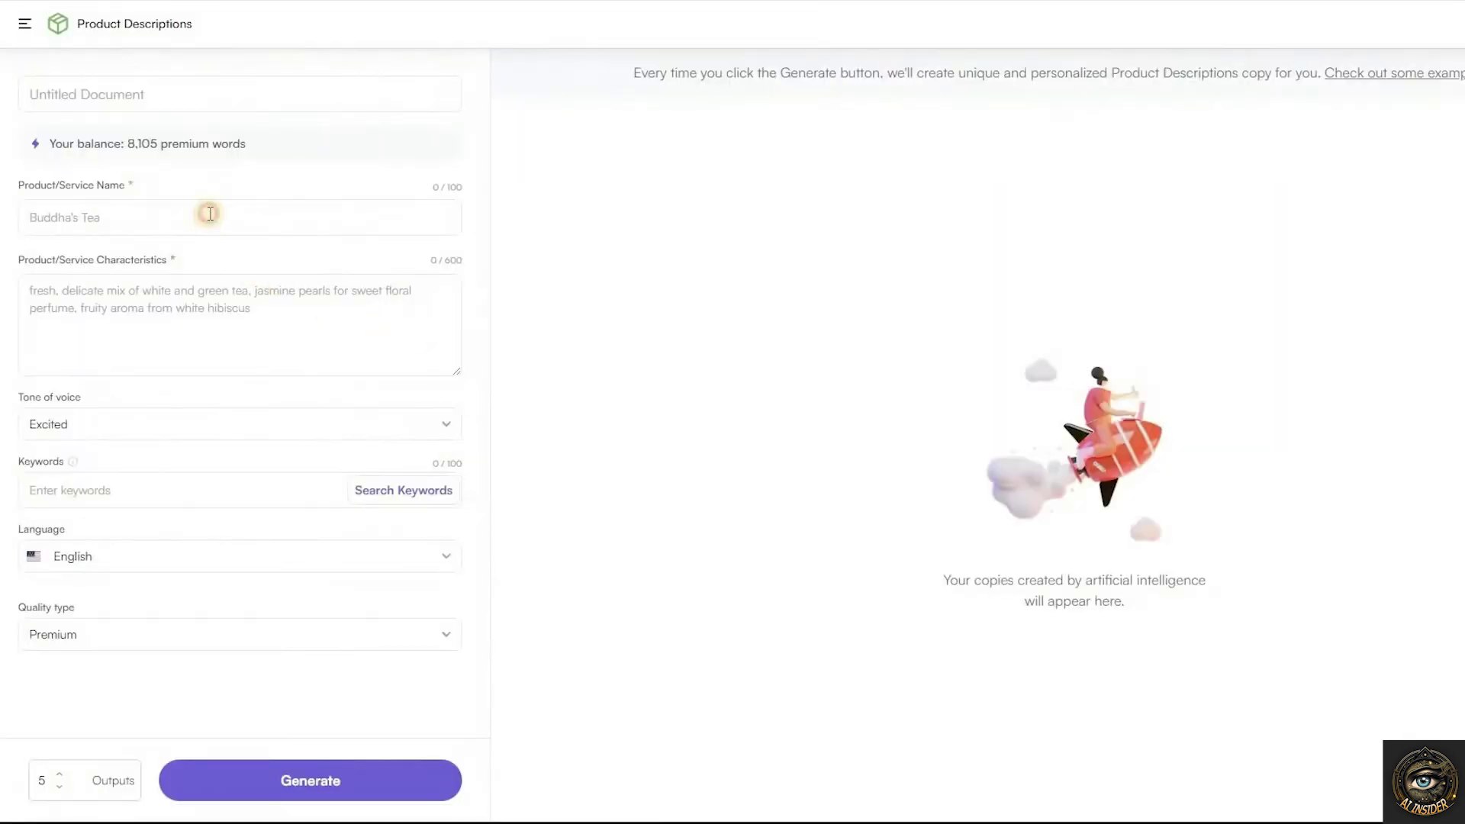
left_click(210, 214)
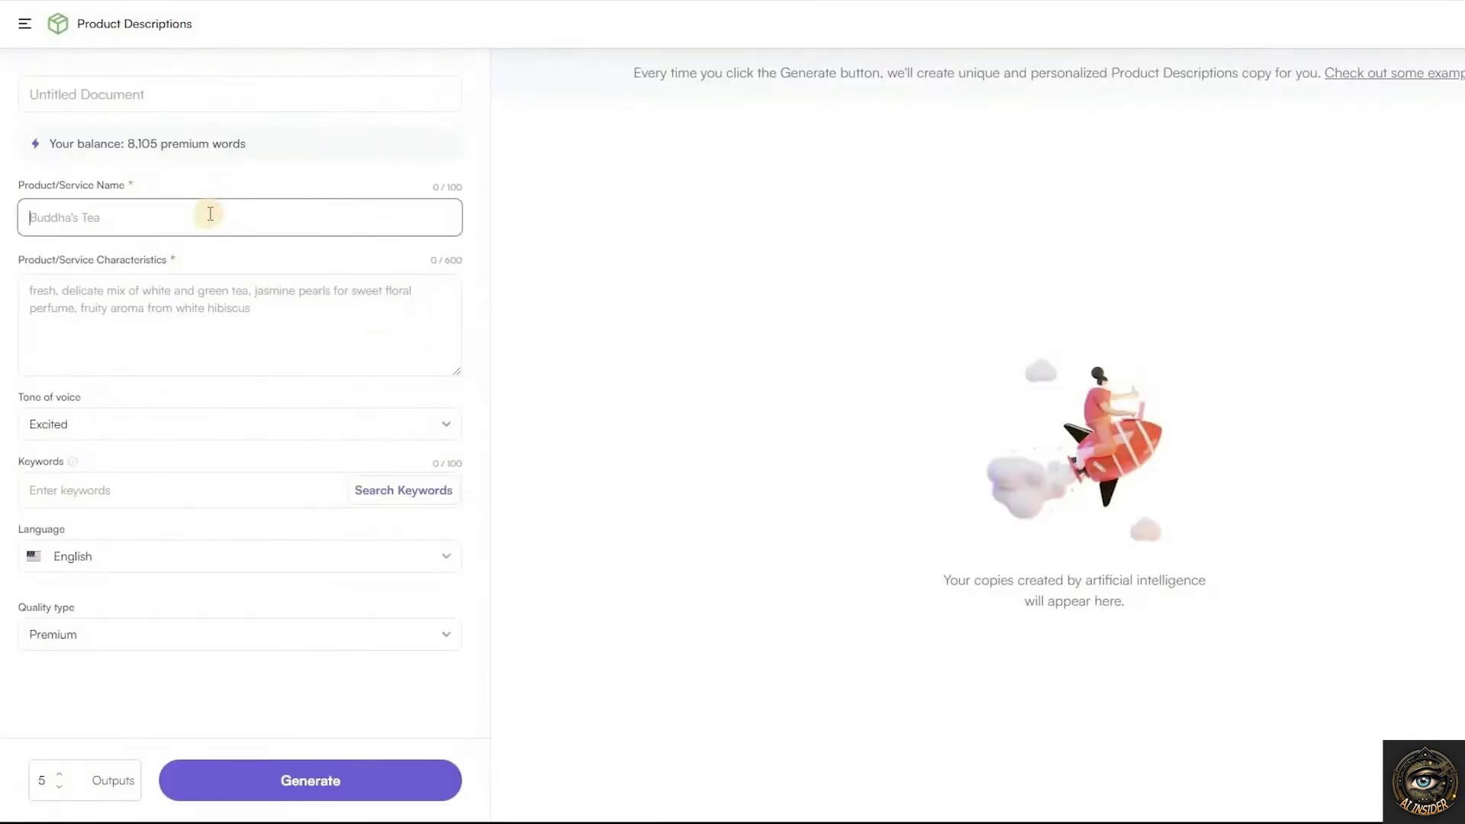
type("Funny T-Shirt")
left_click(203, 293)
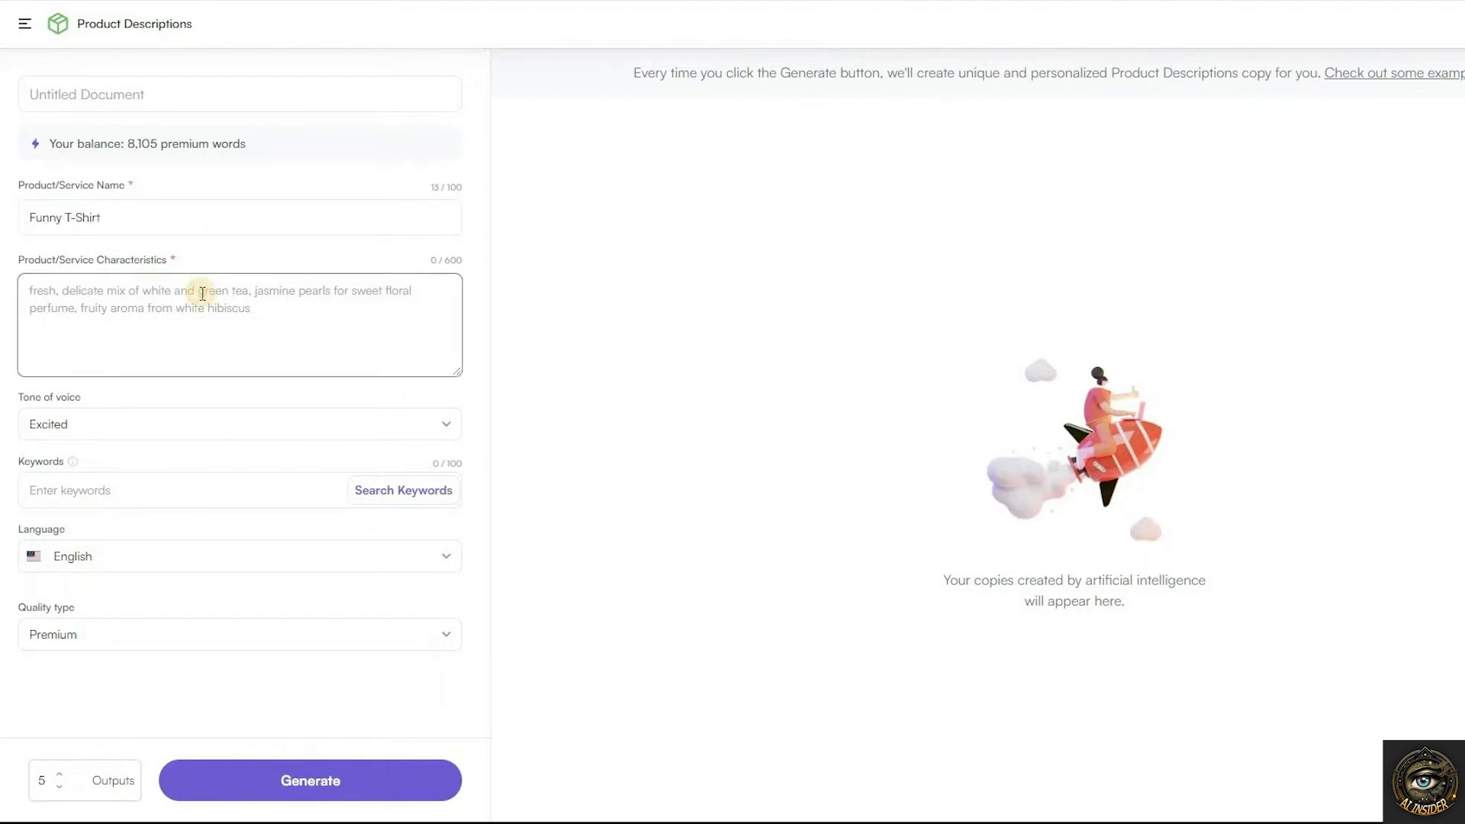
type("funny, free shipping")
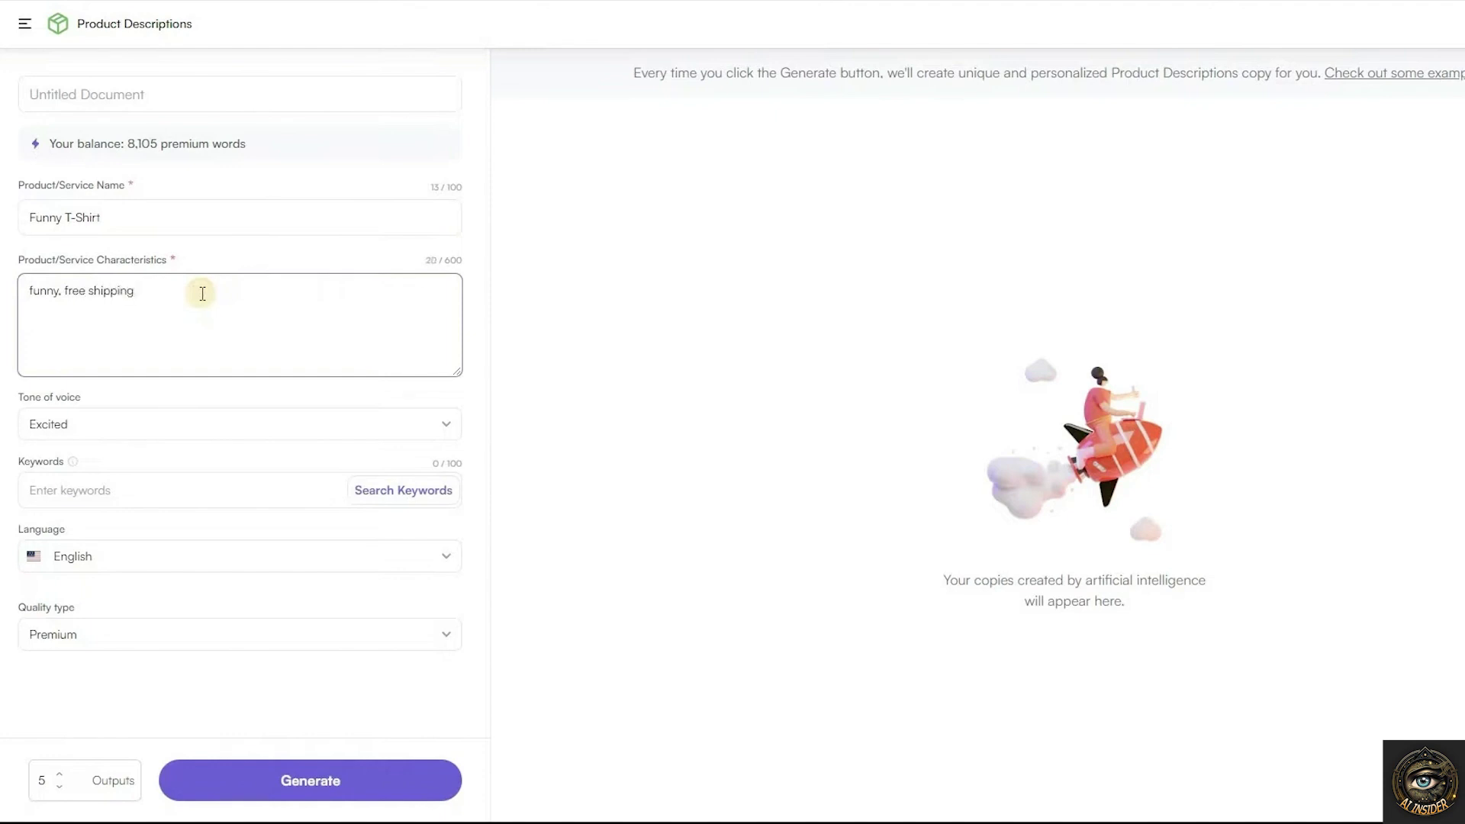
type(", unique design")
left_click(236, 423)
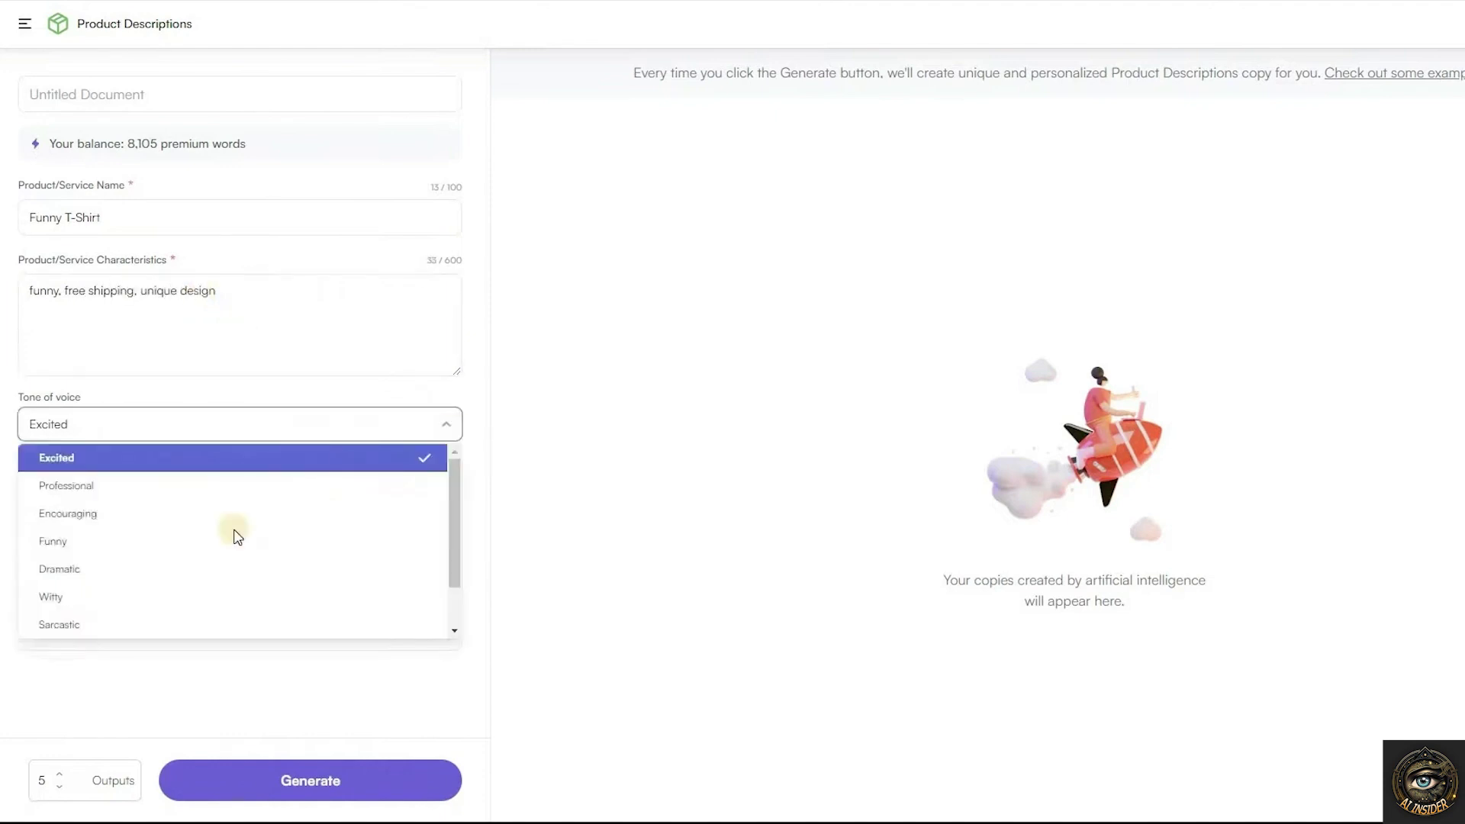
left_click(227, 541)
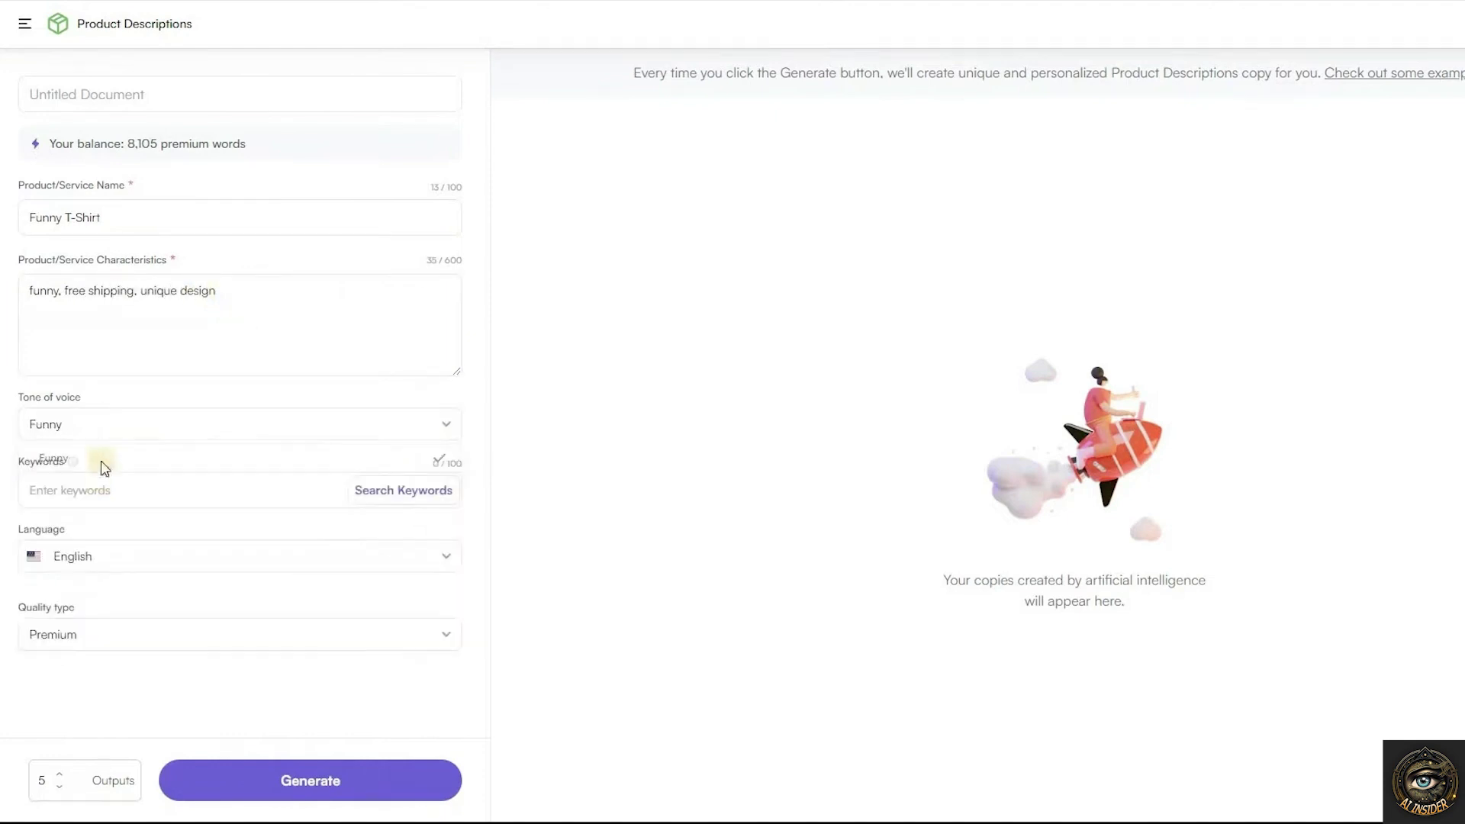
left_click(150, 494)
type("funny tshirt")
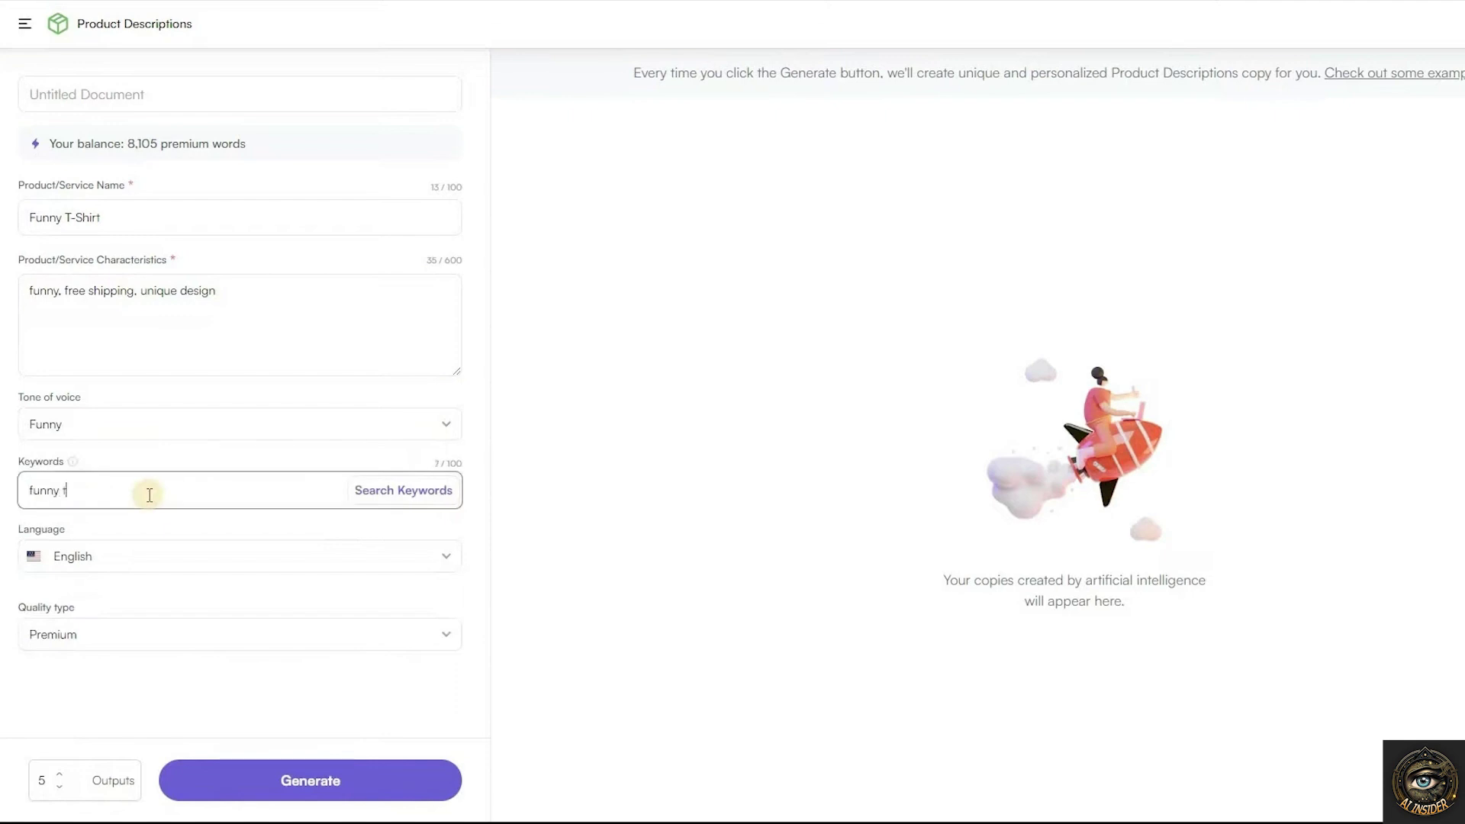
left_click(444, 561)
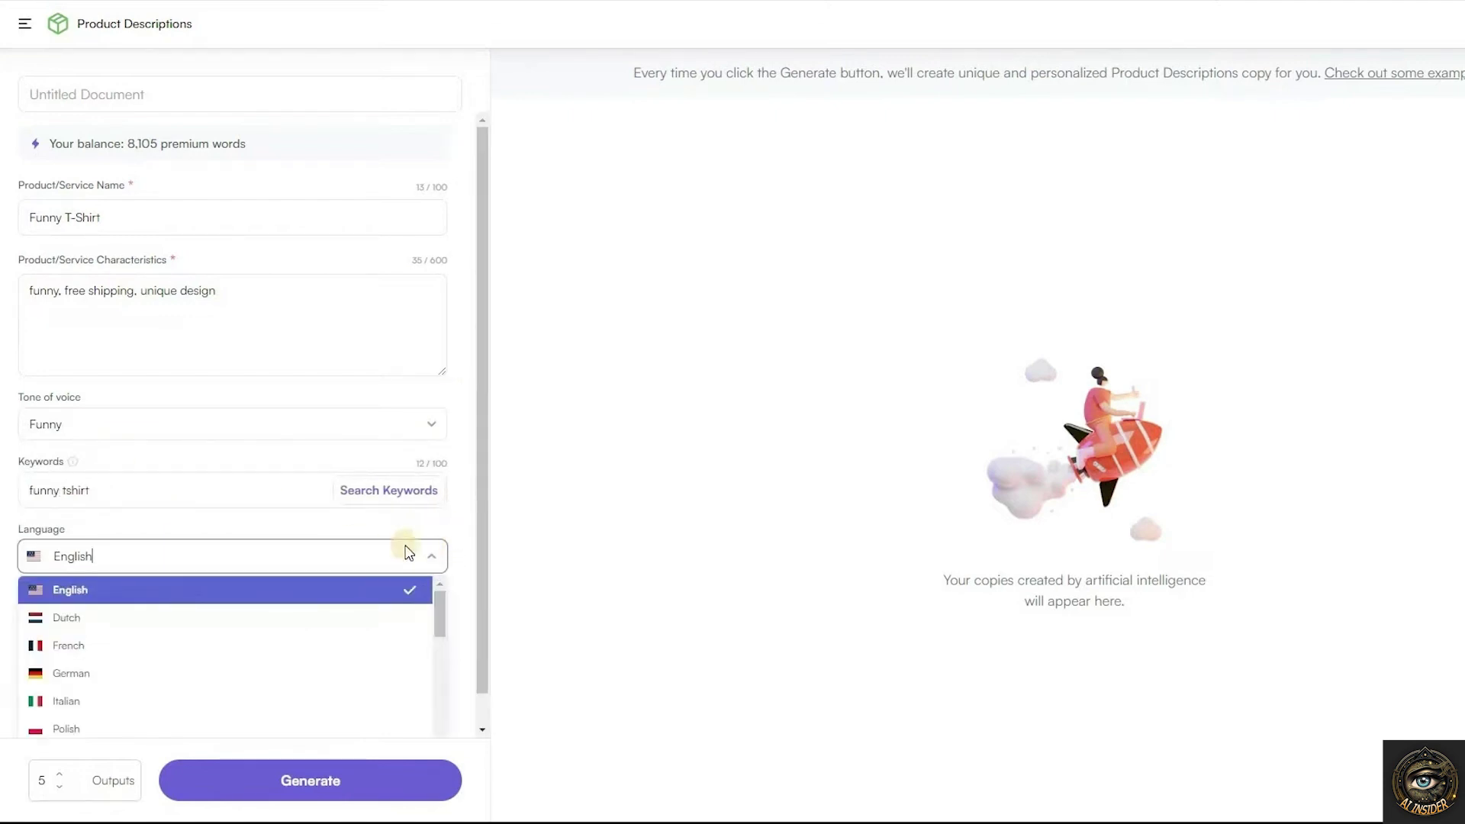
scroll(377, 622, "down", 5)
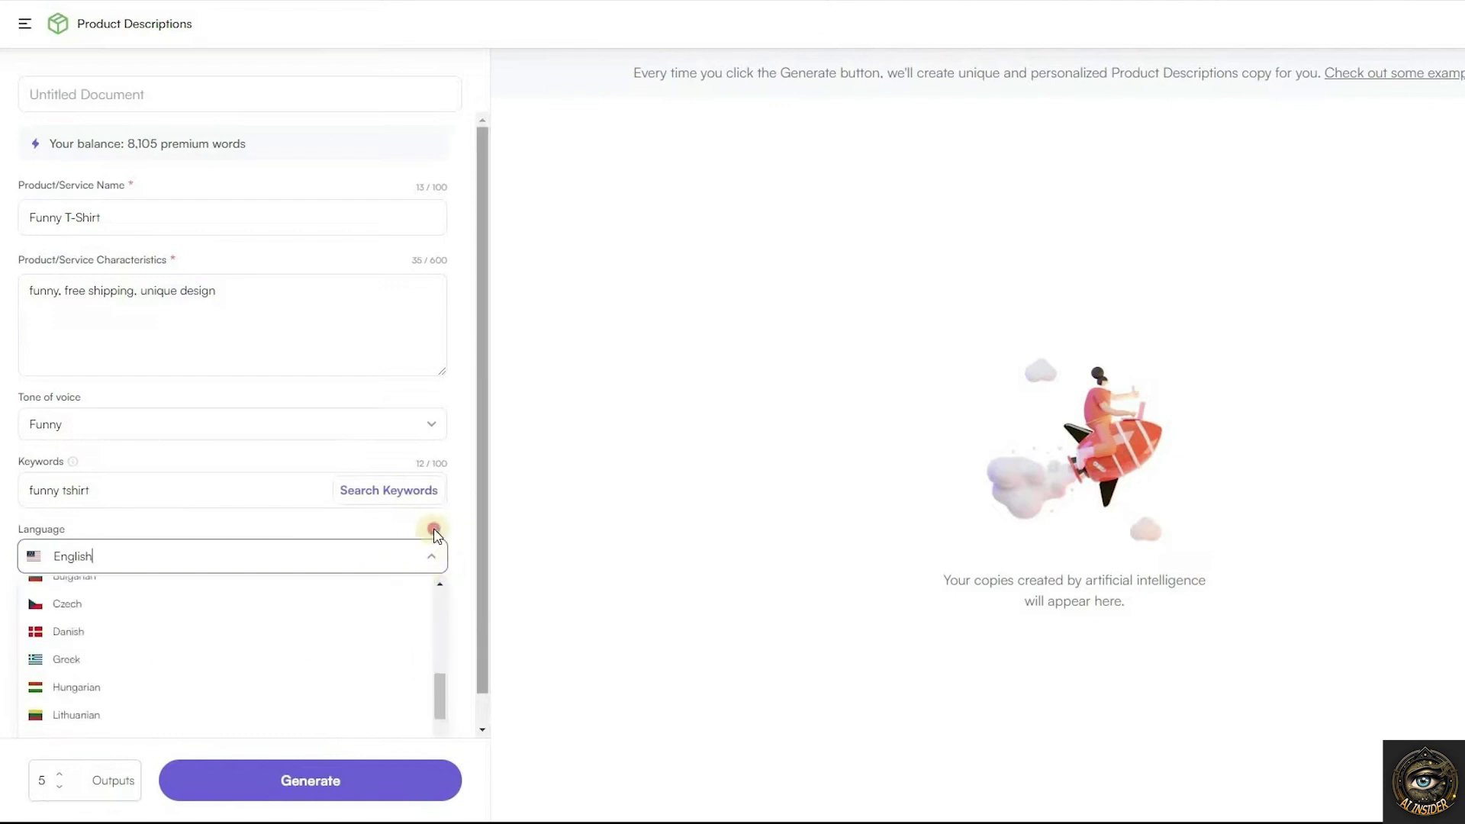
left_click(202, 540)
left_click(448, 635)
left_click(448, 634)
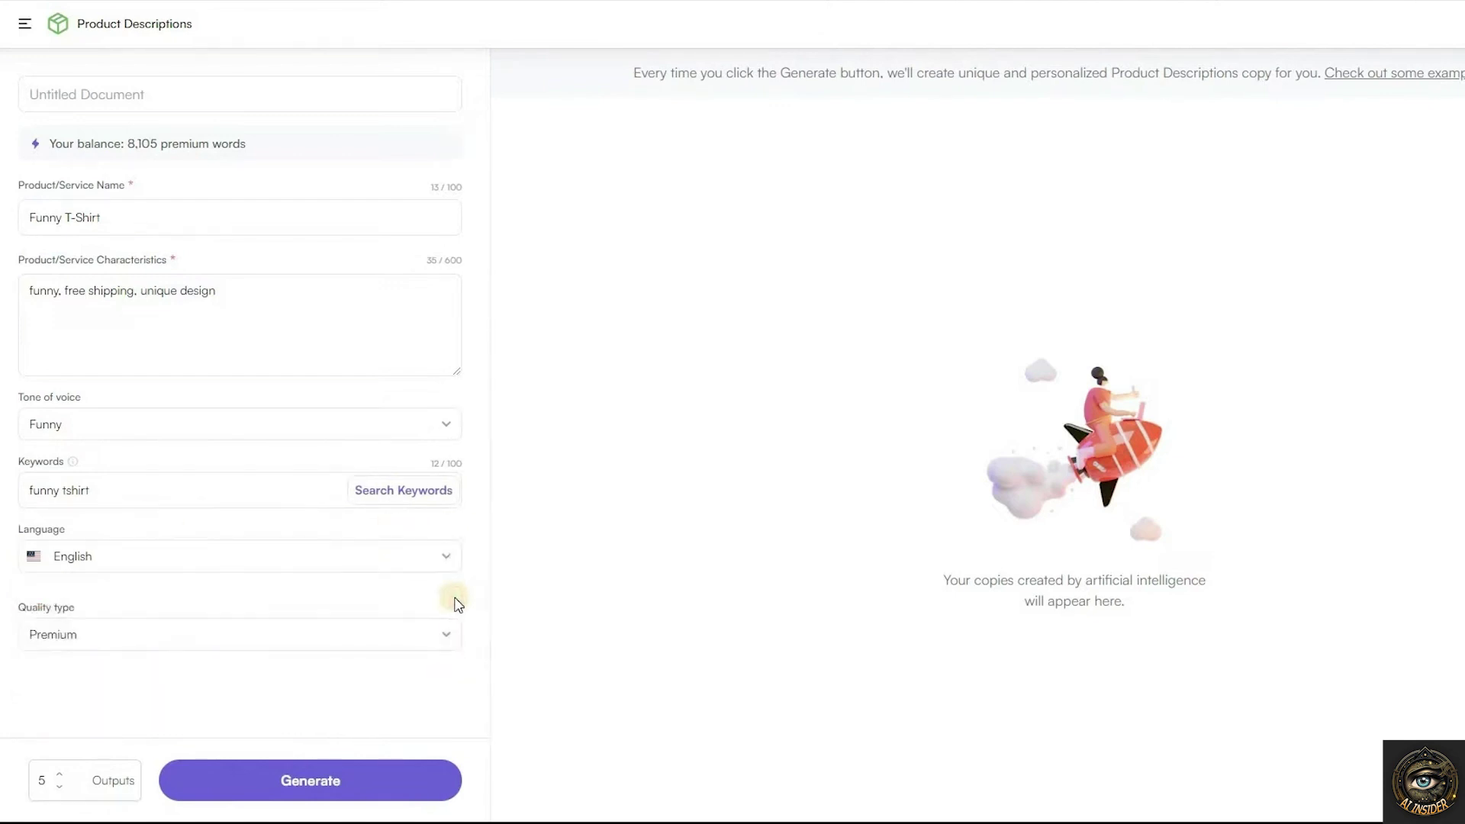
left_click(333, 784)
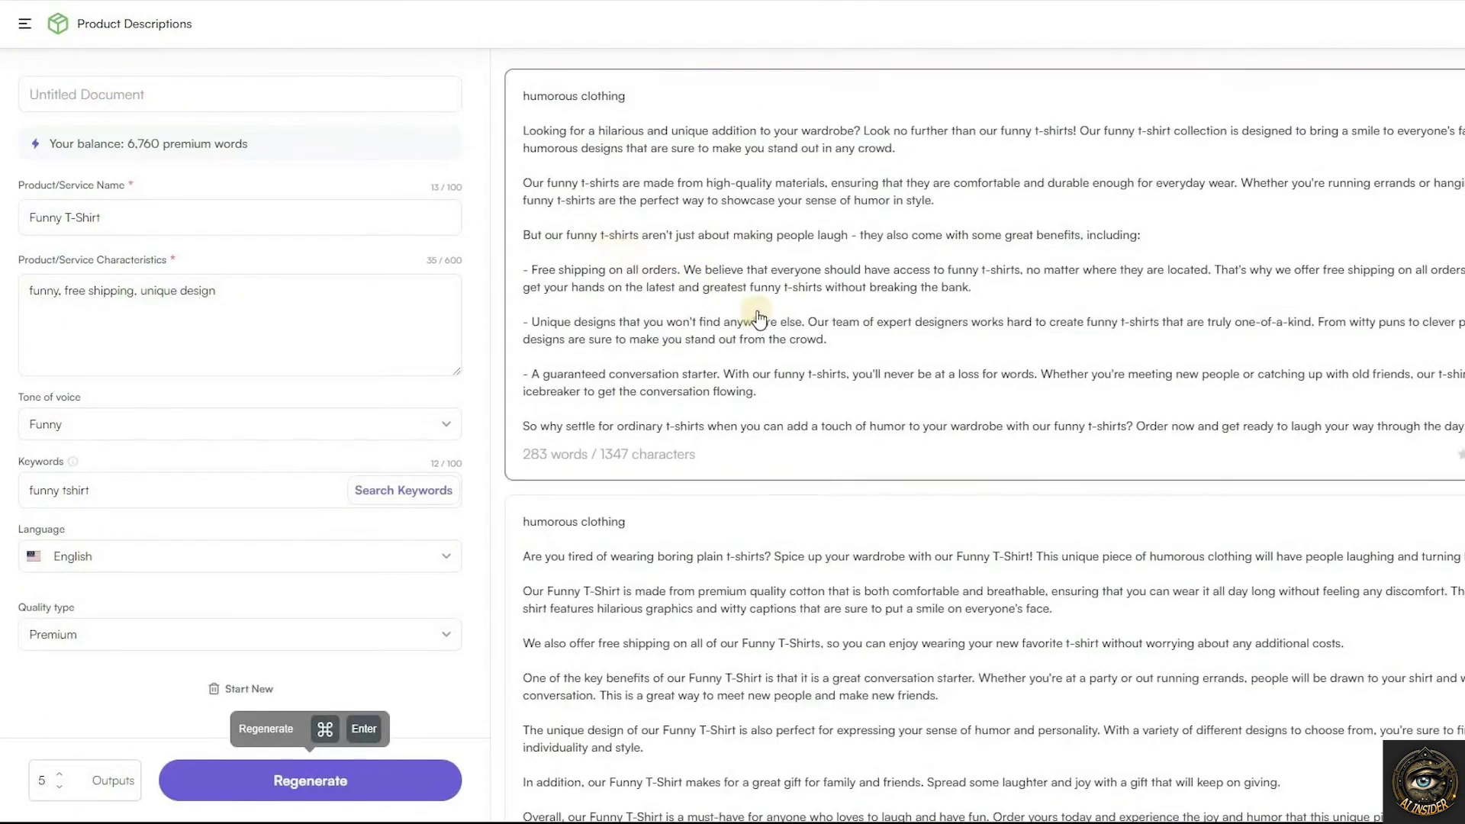
scroll(796, 269, "down", 15)
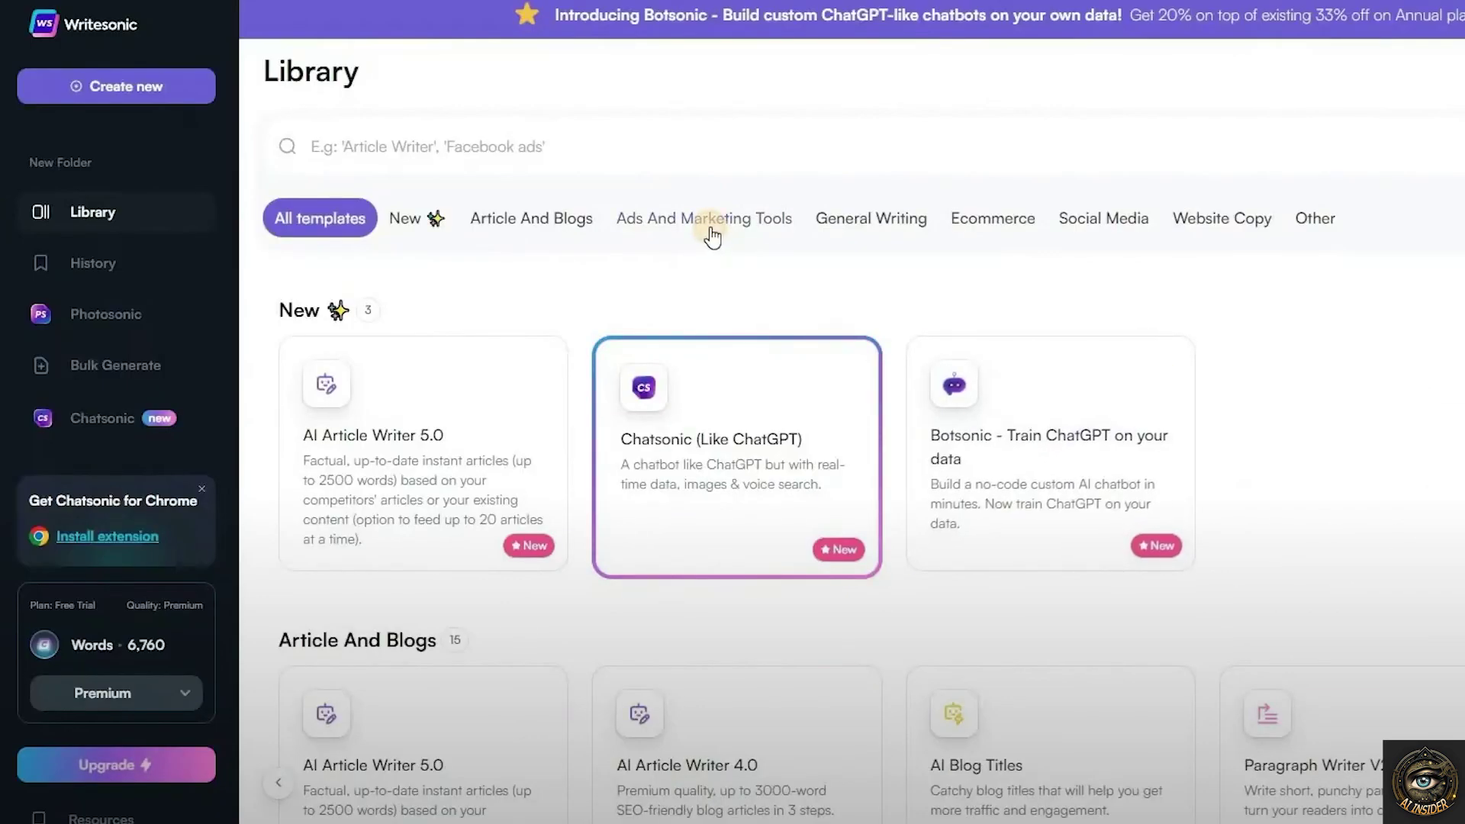
left_click(712, 228)
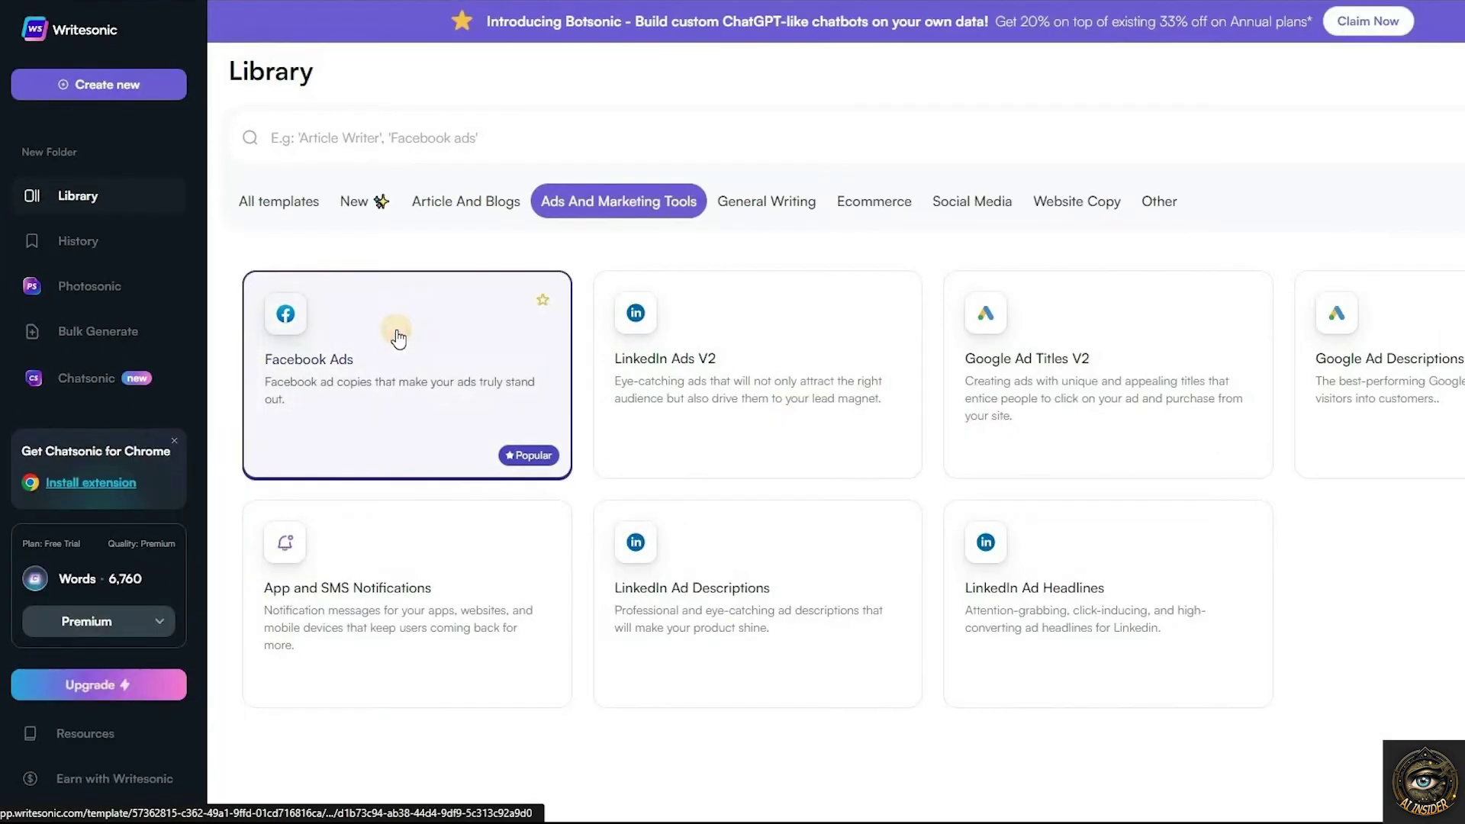
Open the Facebook Ads form with product name 'Funny T-Shirt' and a pasted product description
left_click(399, 336)
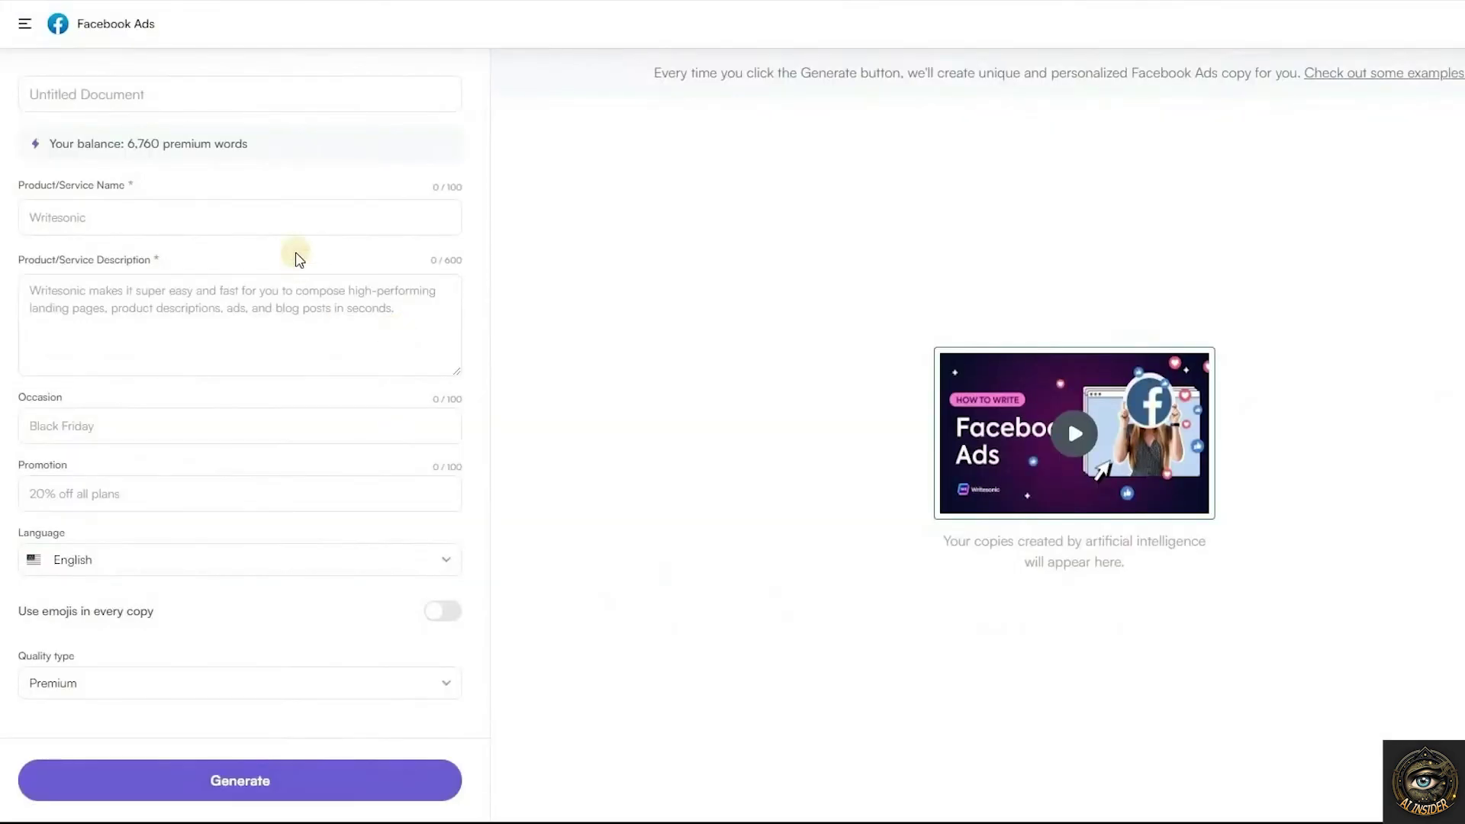
left_click(290, 220)
type("Funny T-Shirt")
left_click(282, 300)
type("Free shipping on all orders. Unique designs. High-quality materials")
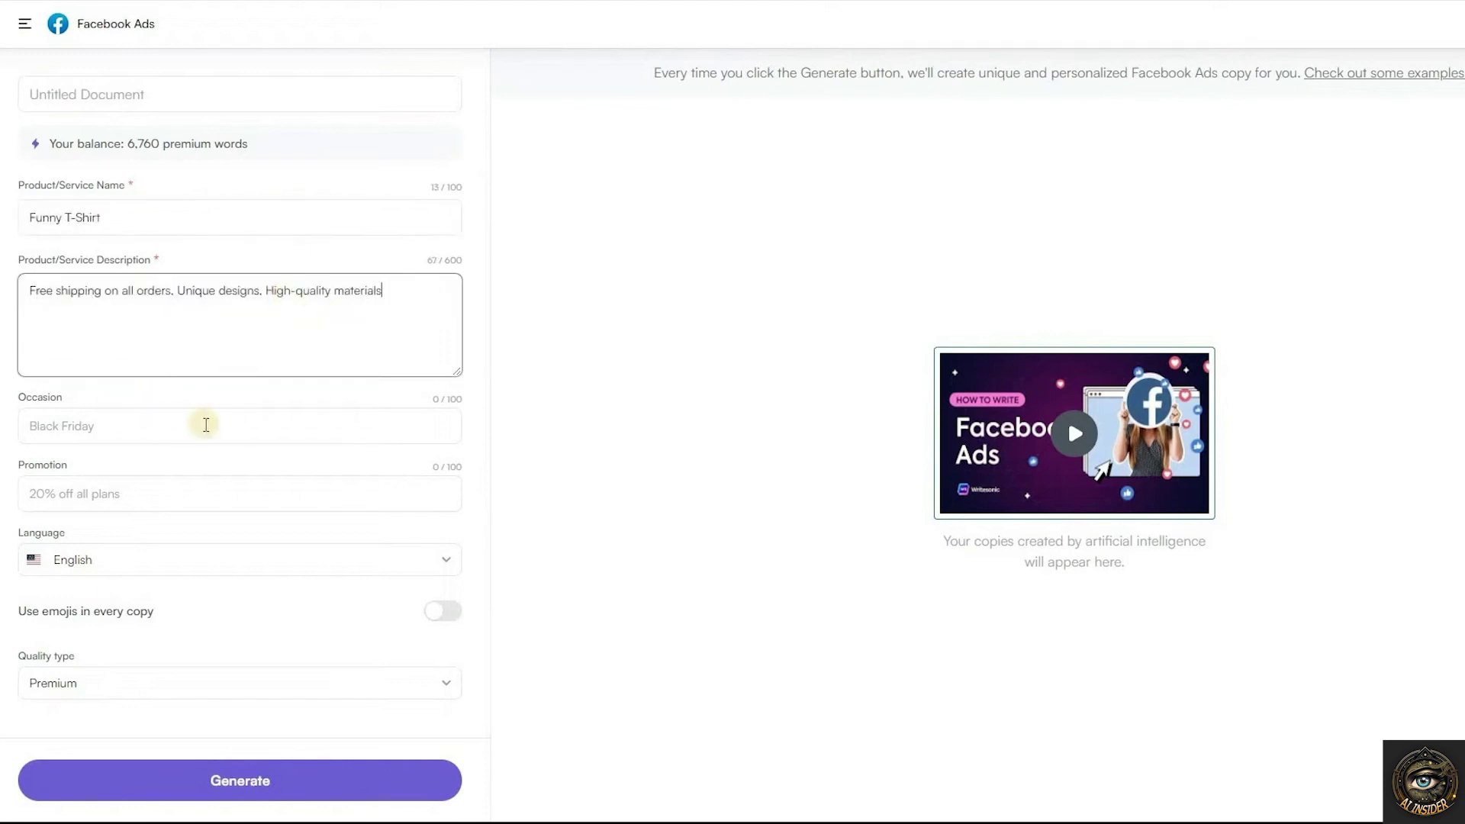
Set occasion Christmas and promotion 25% OFF, enable emojis, and generate the ad copies
left_click(204, 424)
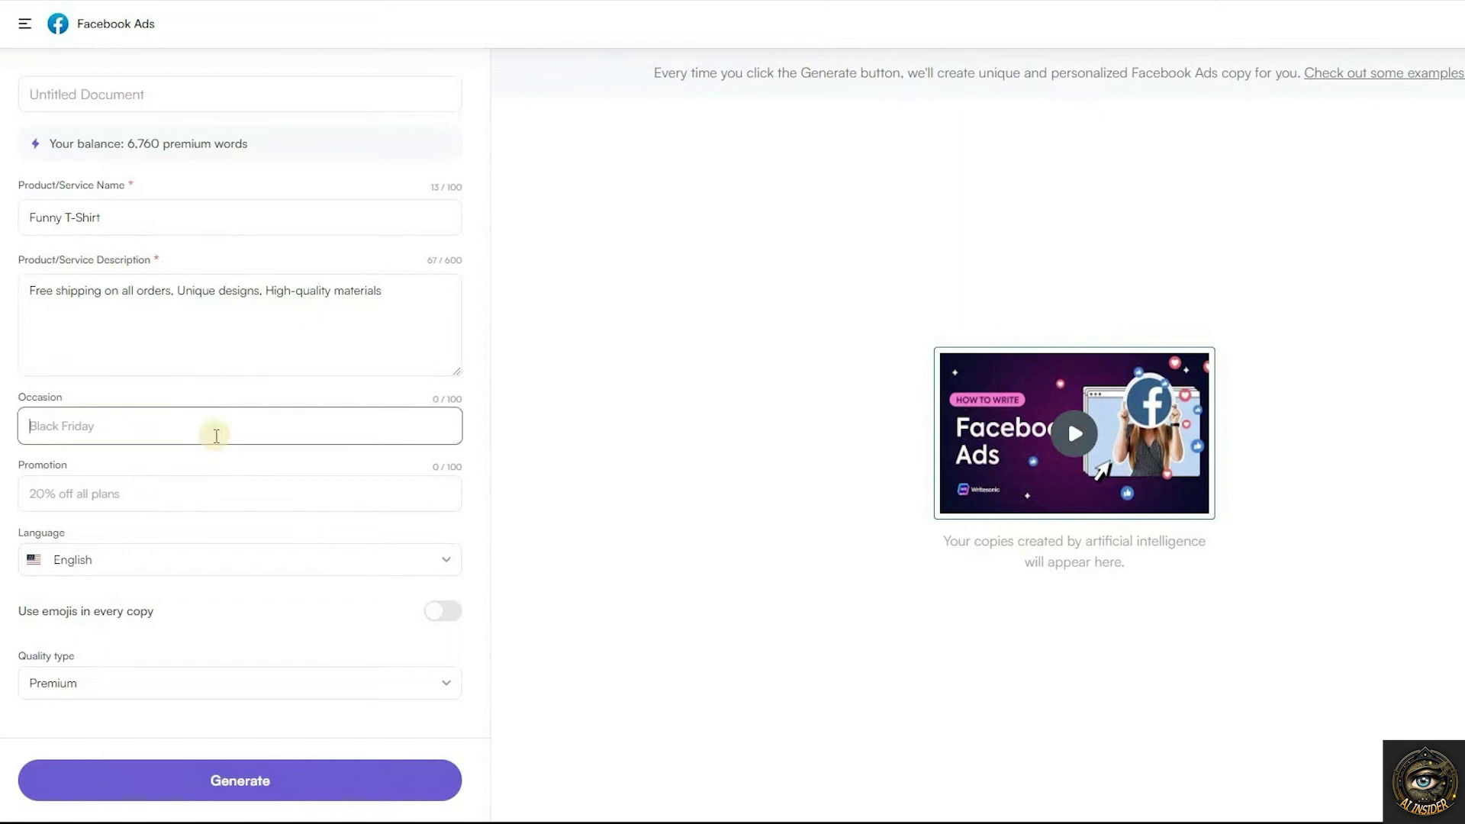
type("Christmas")
left_click(216, 494)
type("25% OFF")
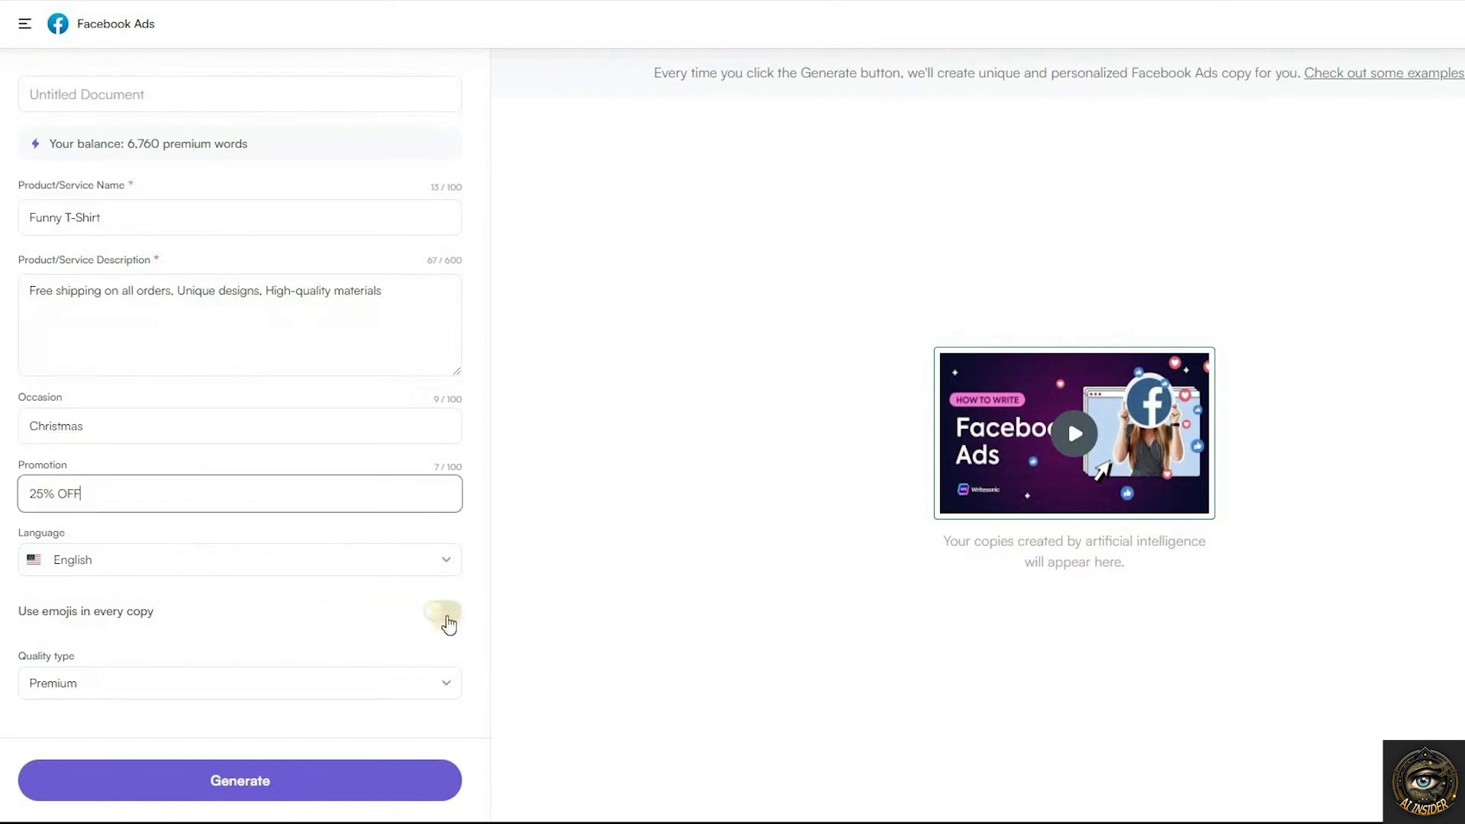
left_click(448, 614)
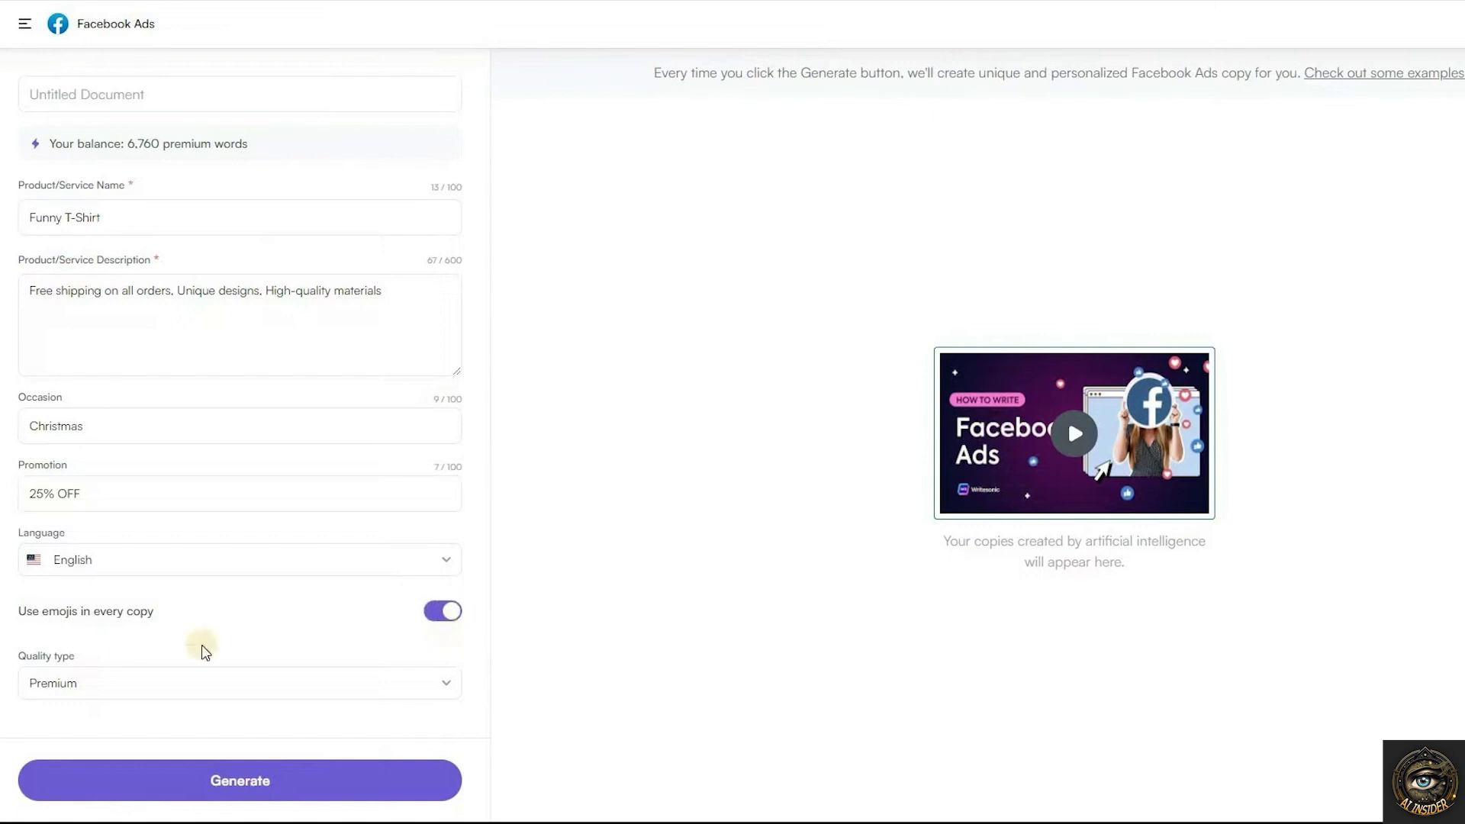
left_click(221, 771)
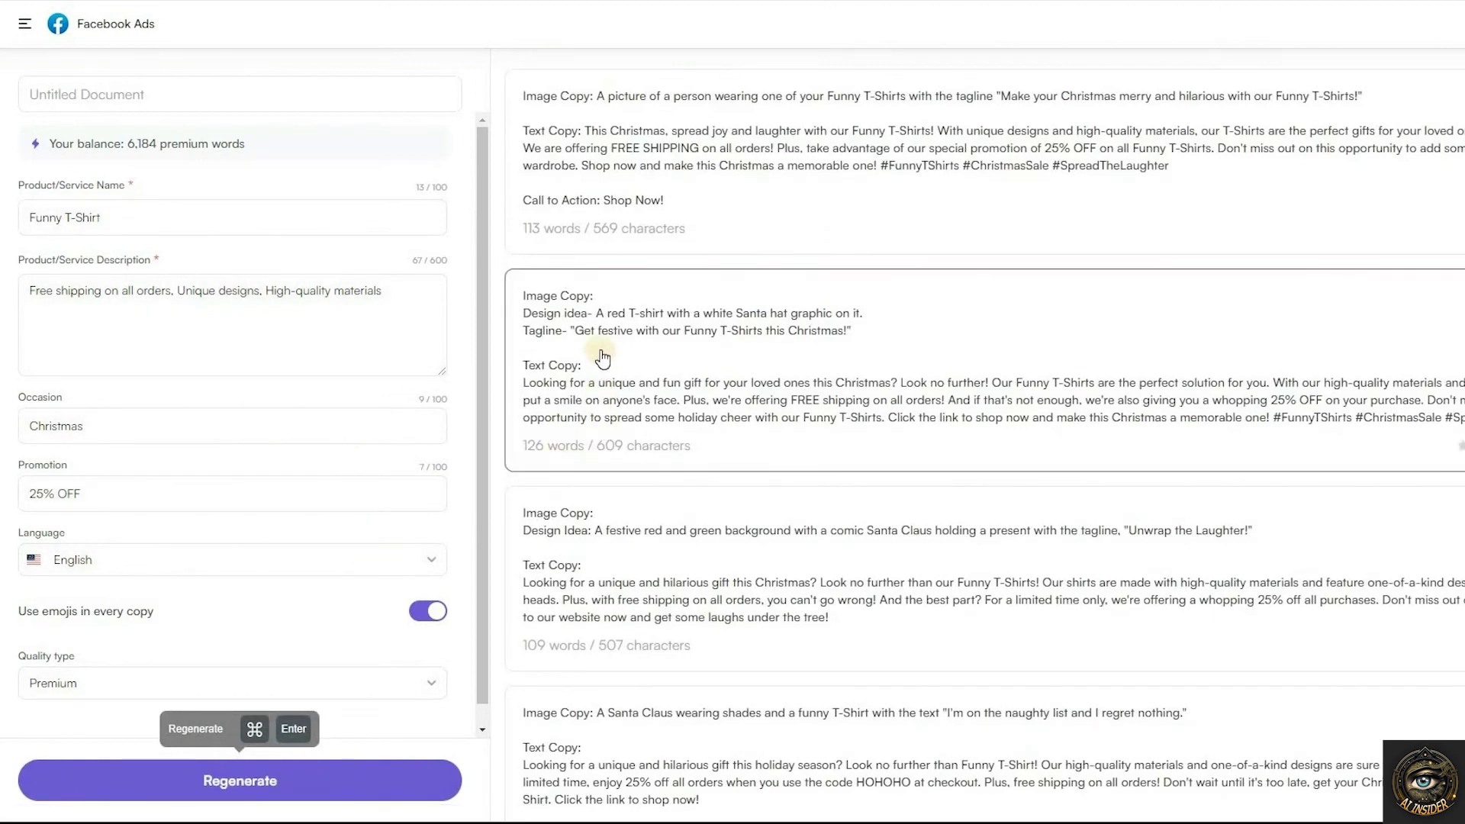
scroll(1413, 481, "down", 4)
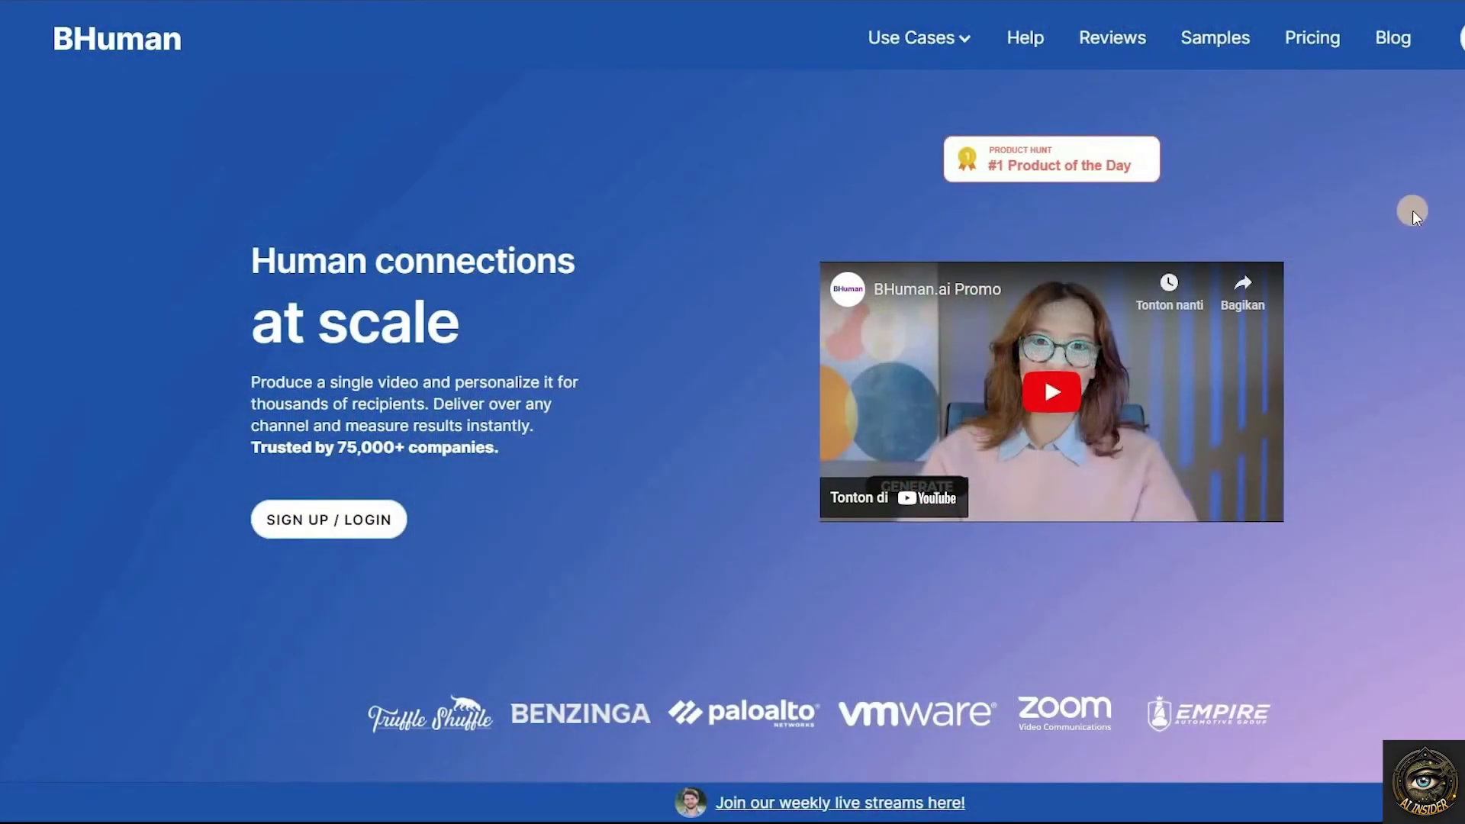
Look at BHuman's Use Cases list, then scroll through the Samples page's demo videos
left_click(950, 42)
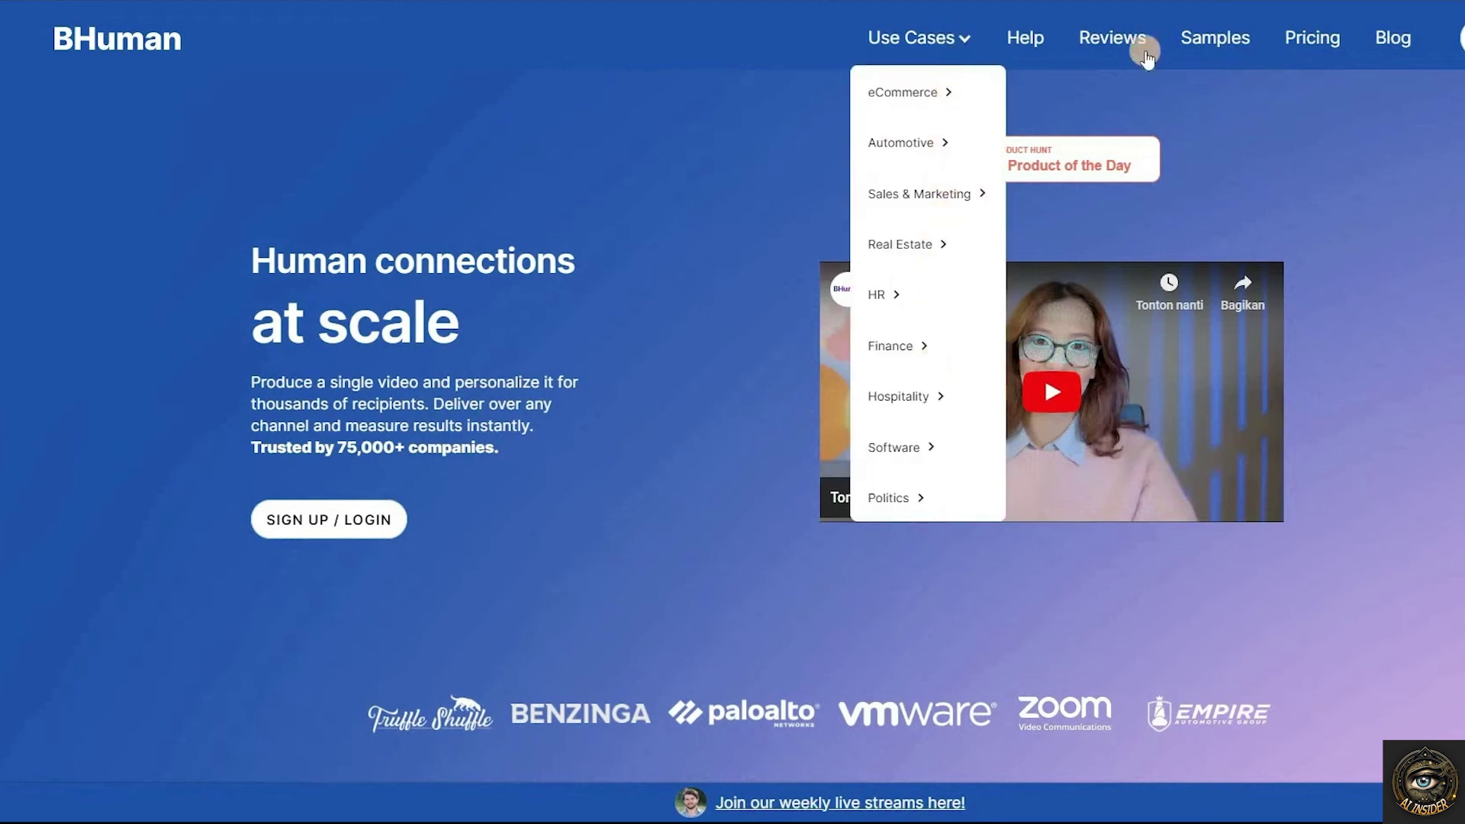
left_click(1202, 66)
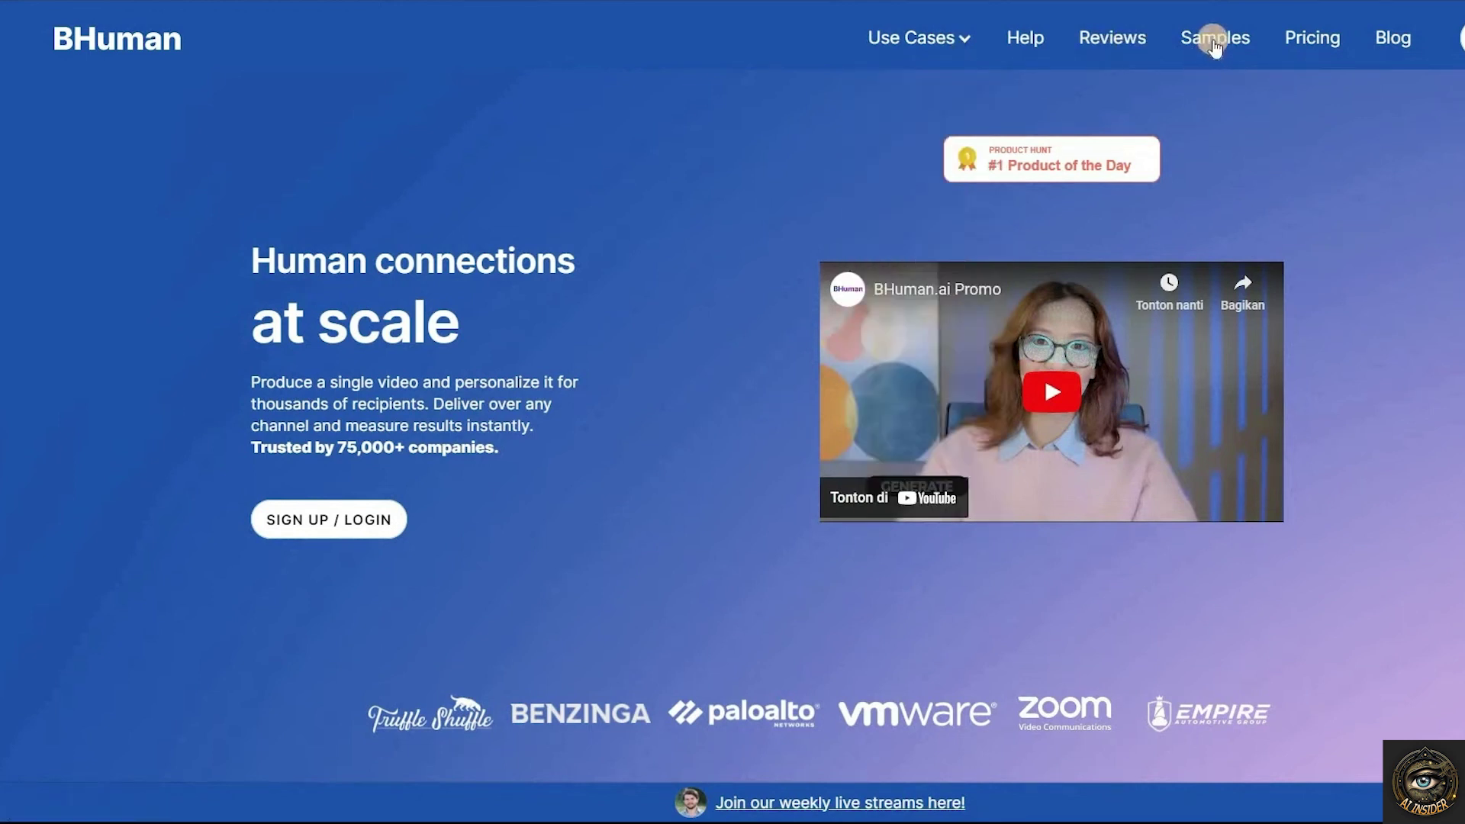
left_click(1213, 40)
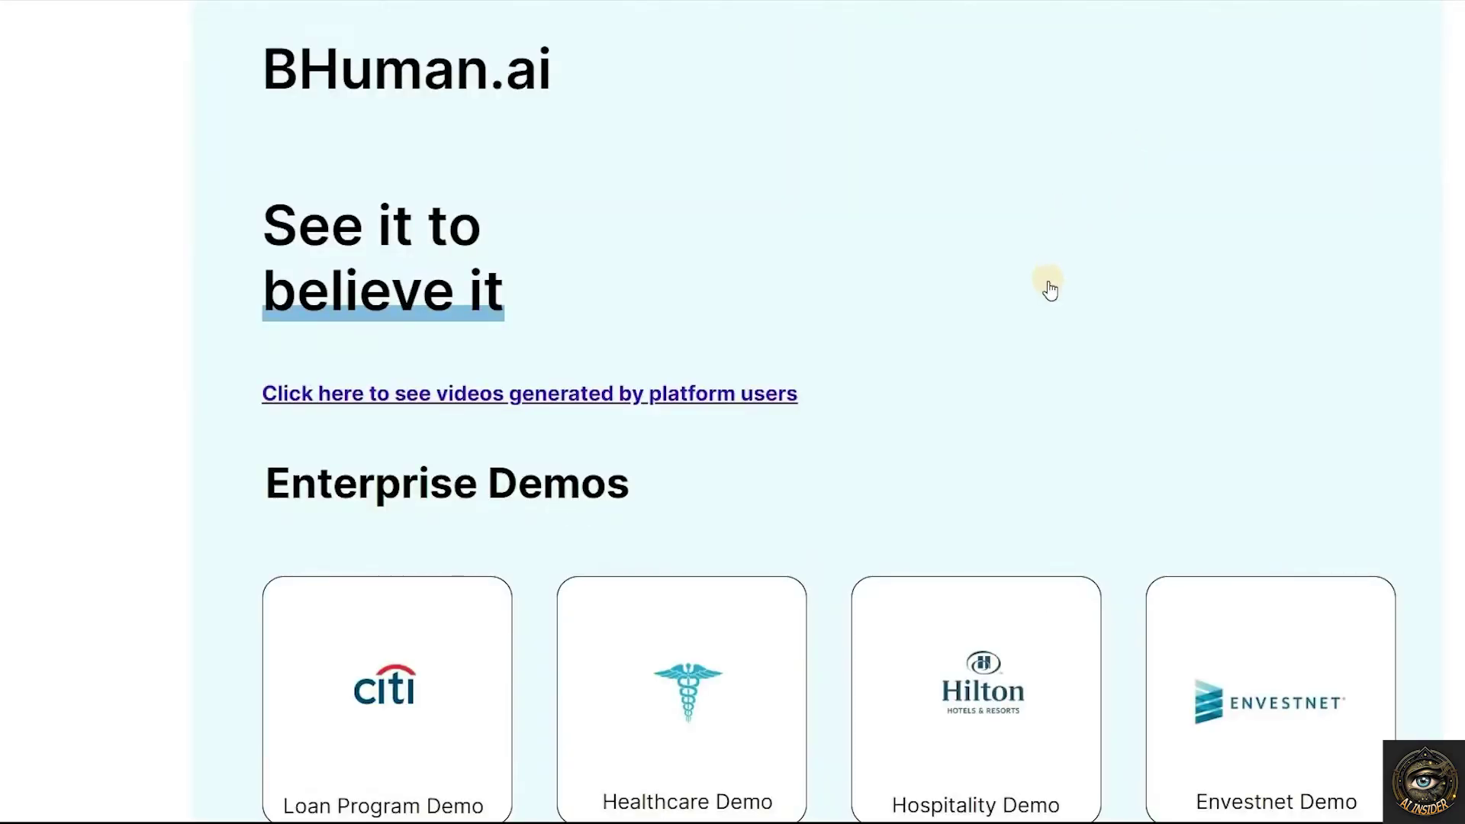
scroll(1050, 288, "down", 5)
scroll(1050, 288, "down", 10)
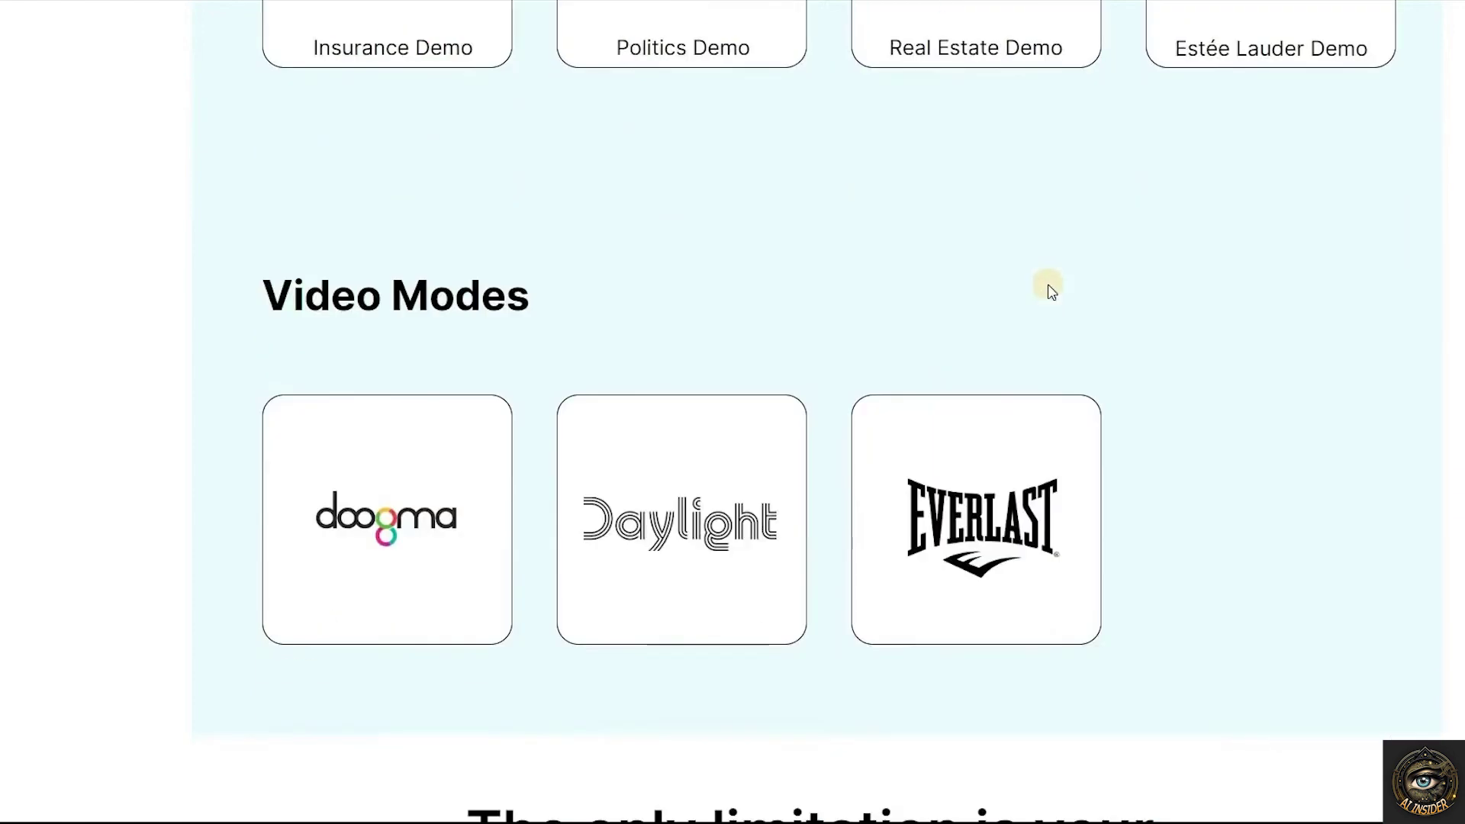
scroll(1053, 301, "up", 13)
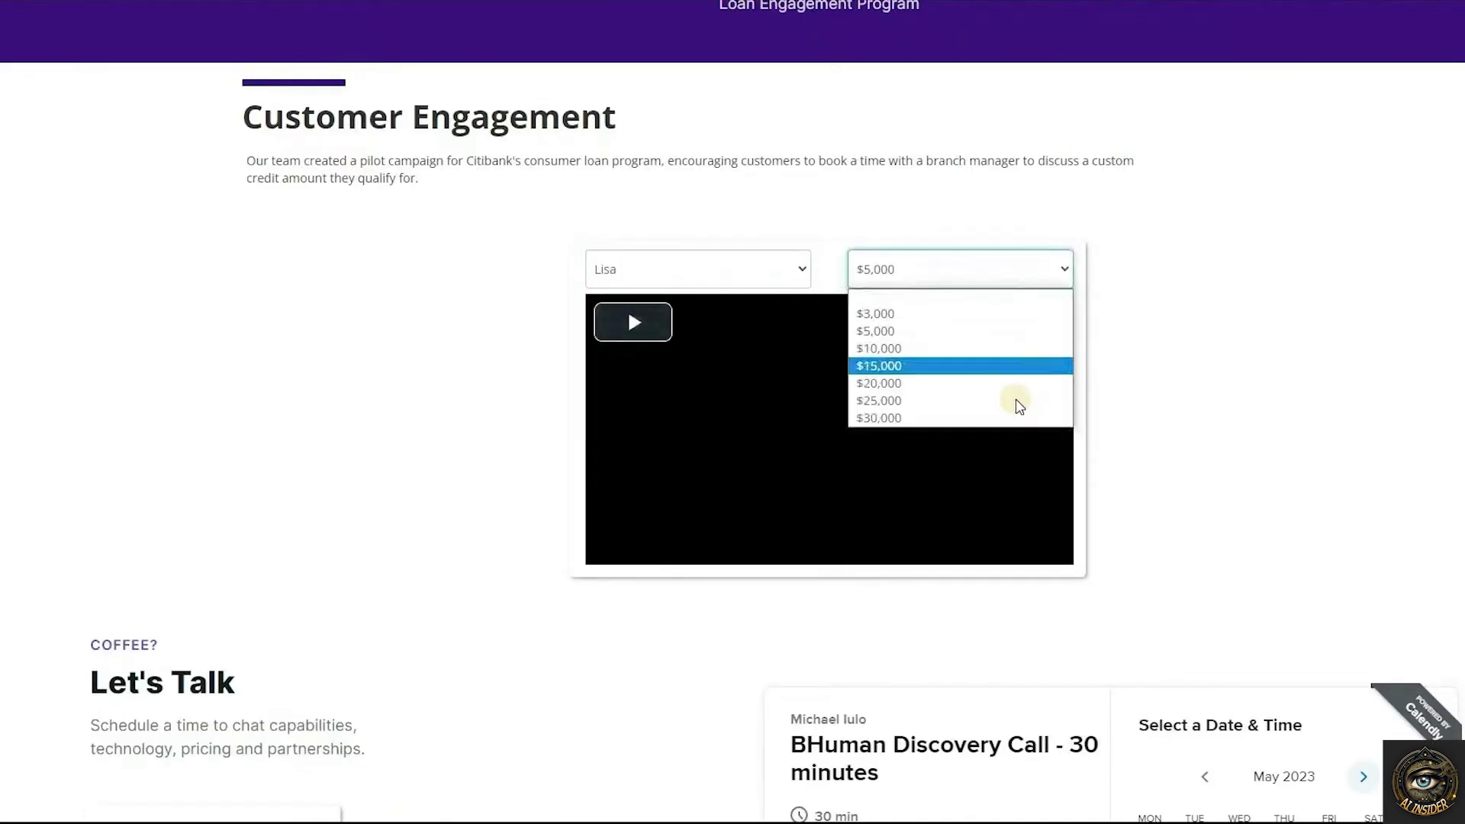
Open the Citibank Loan Program Demo sample
left_click(1015, 363)
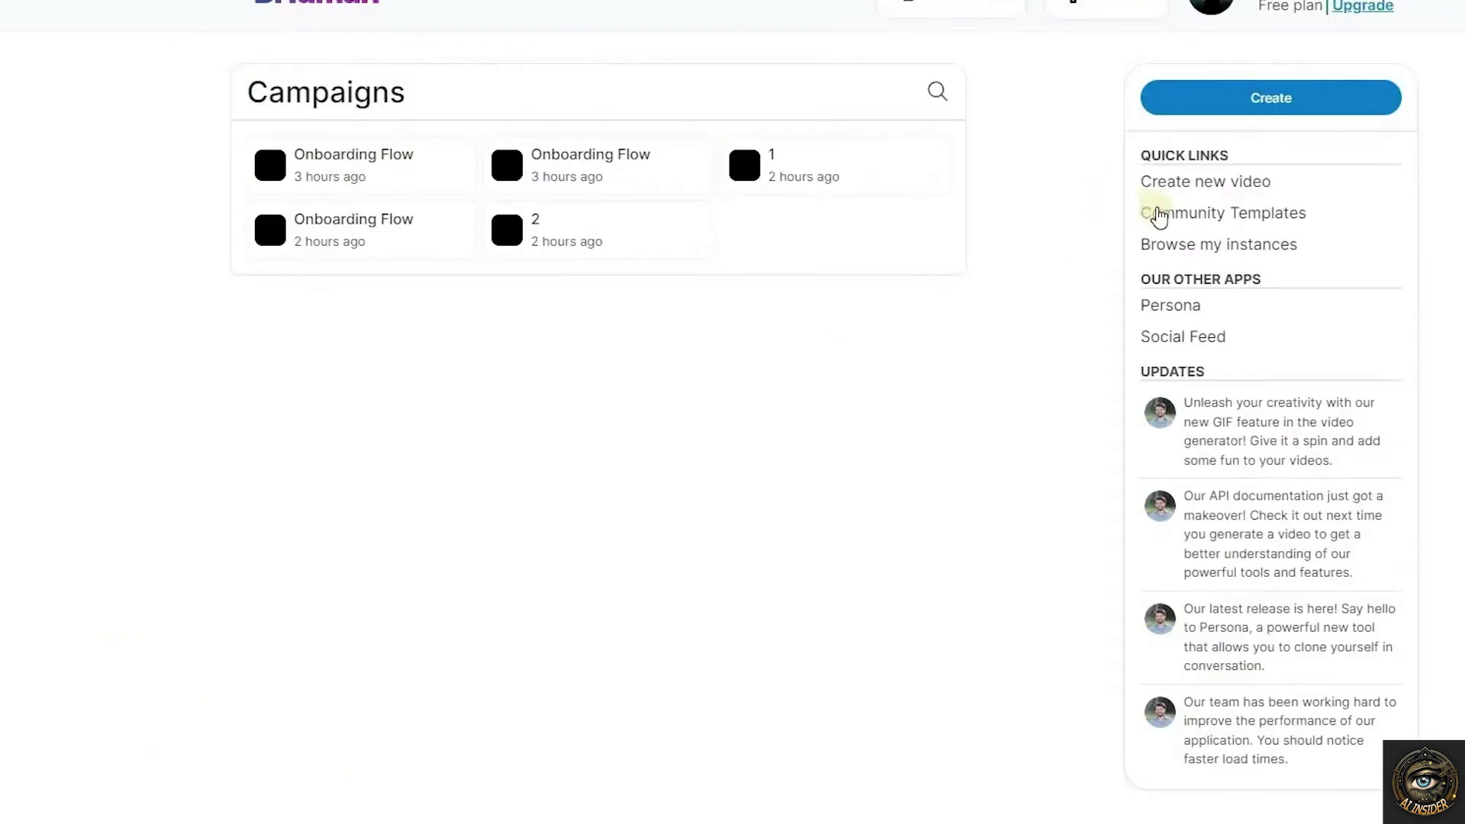
Browse the Community Templates and open the Cart recovery with discount template
left_click(1167, 221)
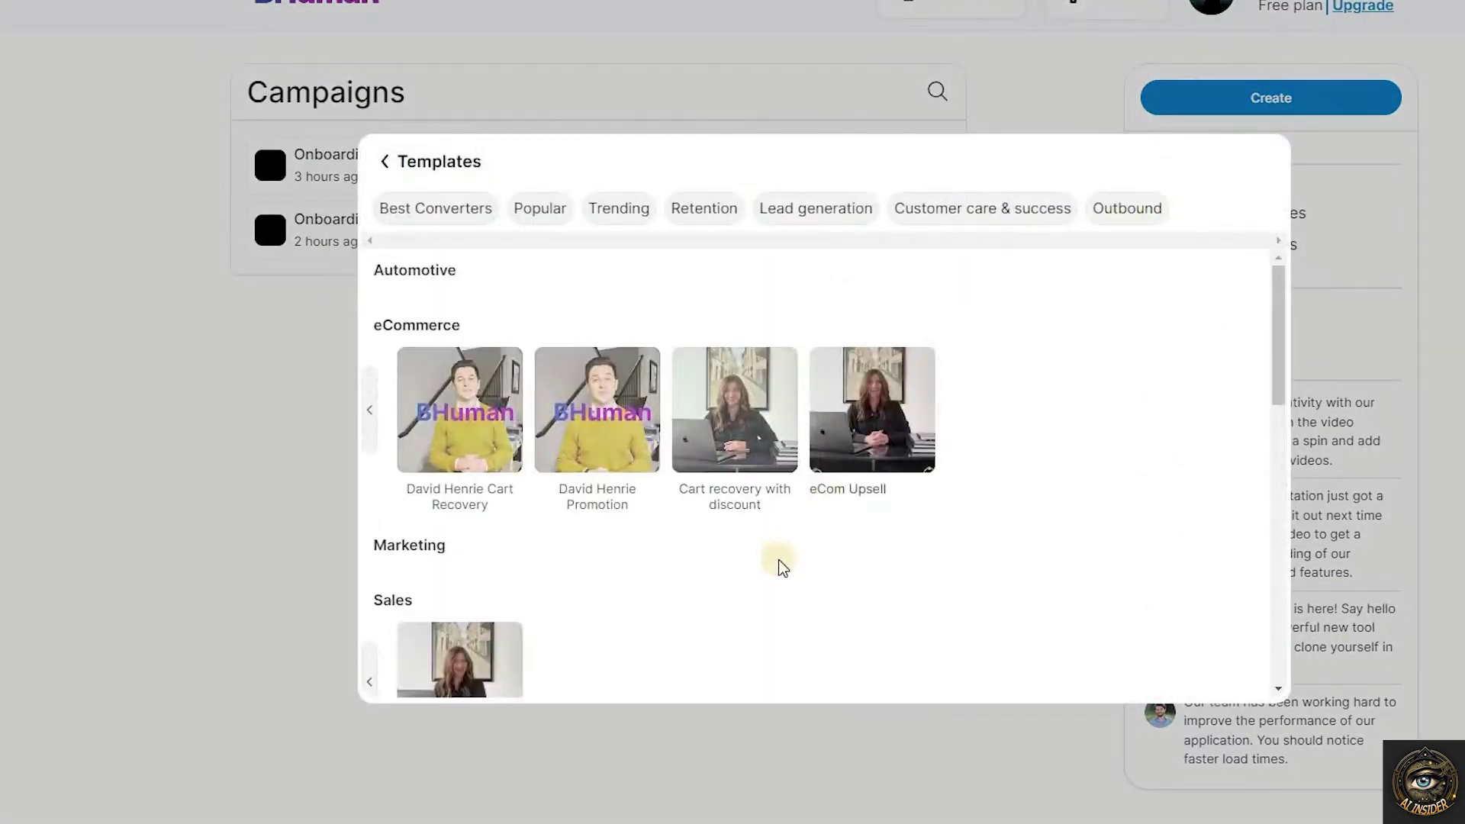
scroll(779, 565, "down", 1)
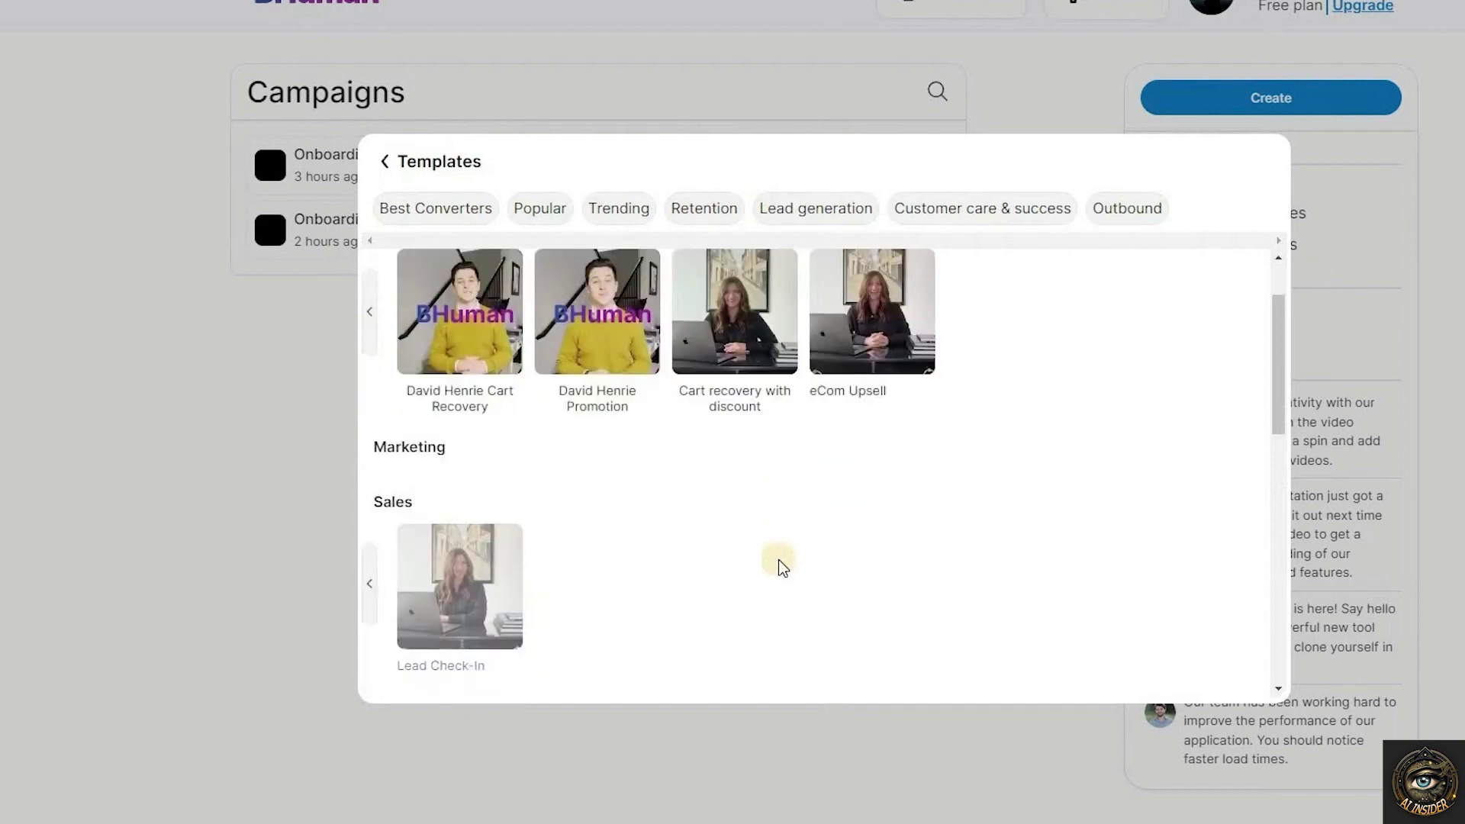
left_click(764, 374)
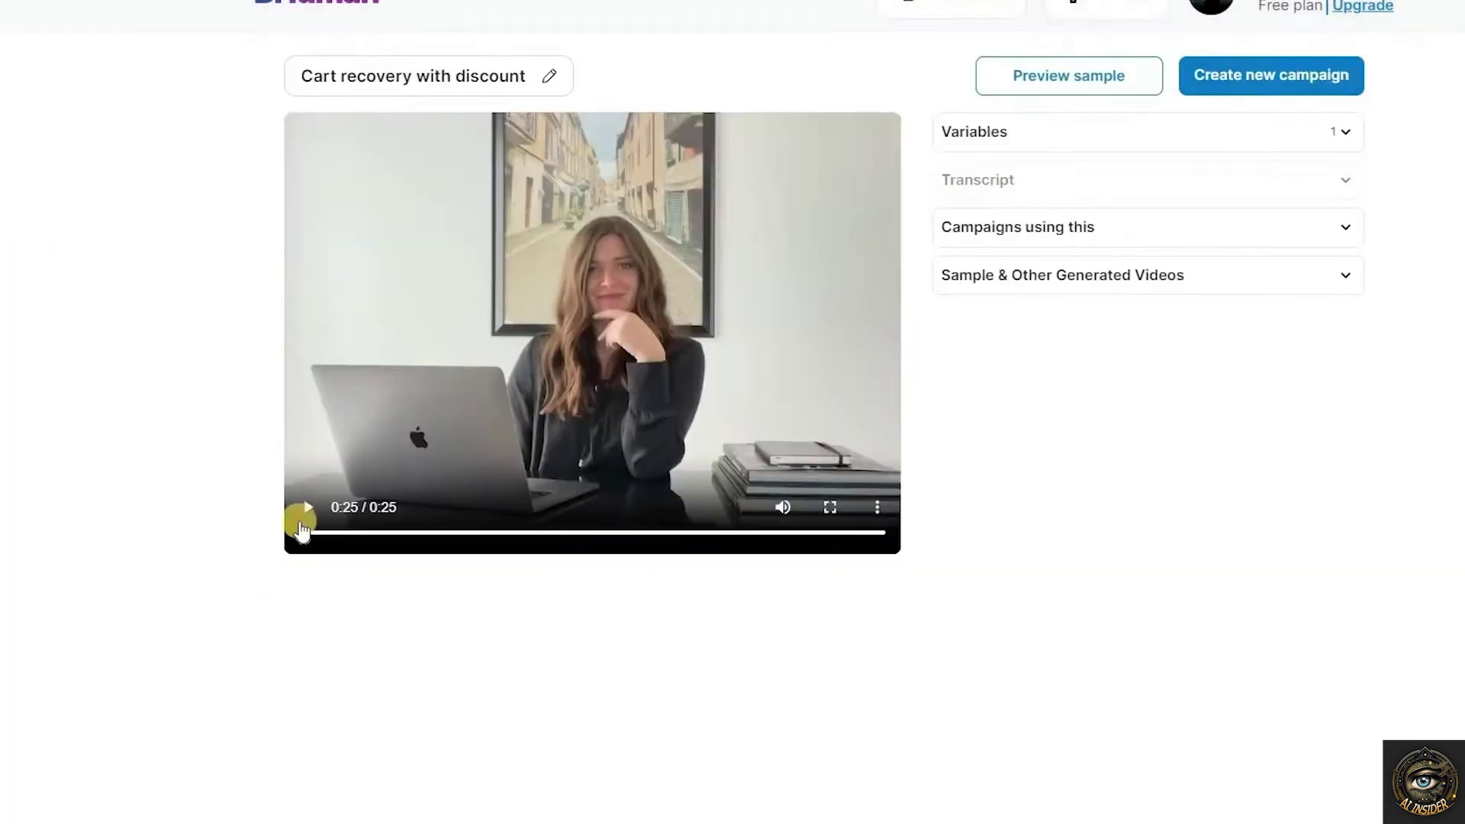
Play the Cart recovery with discount sample video, then start a new campaign from it
left_click(302, 522)
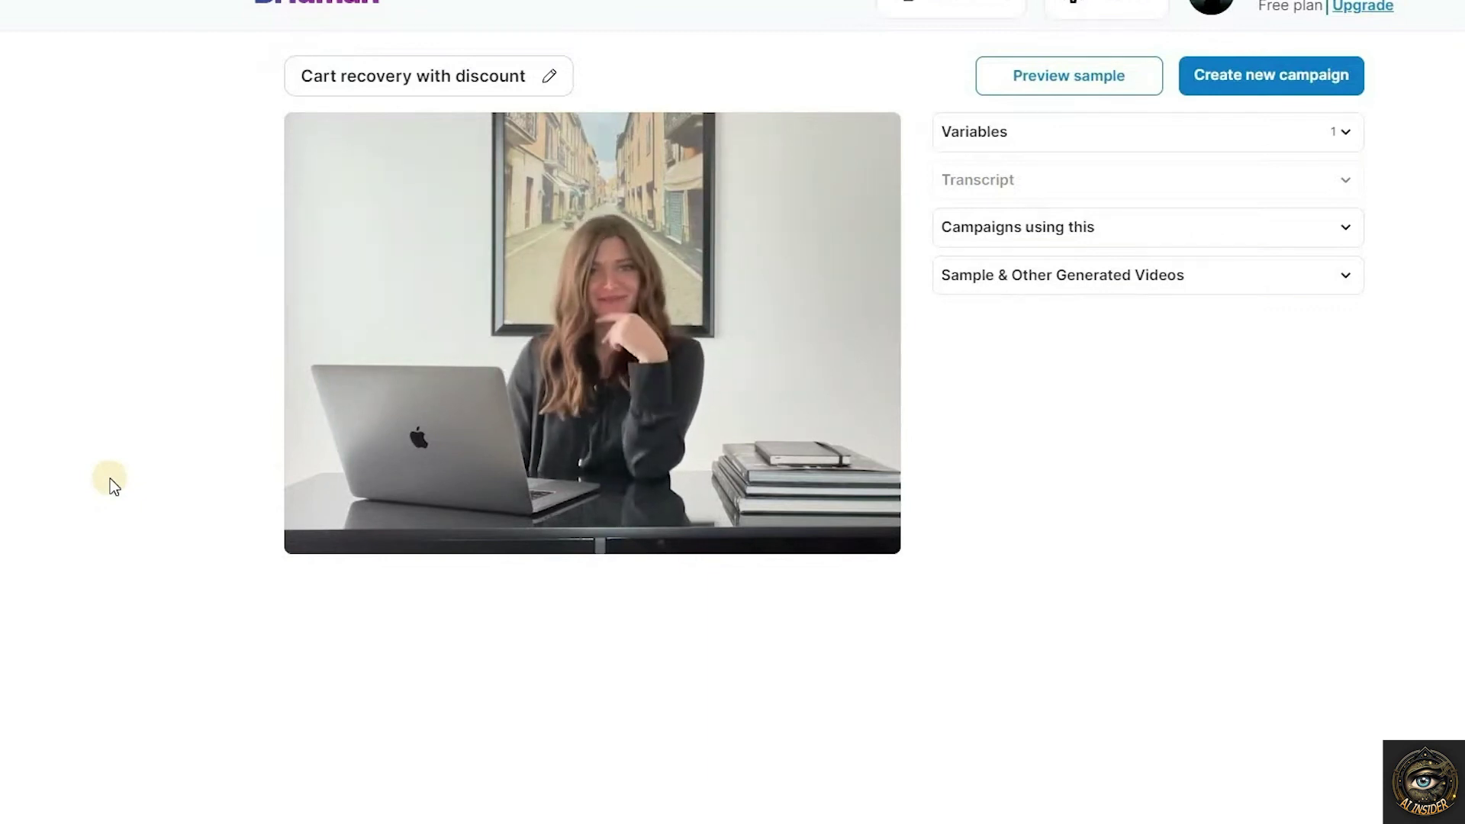
left_click(1323, 90)
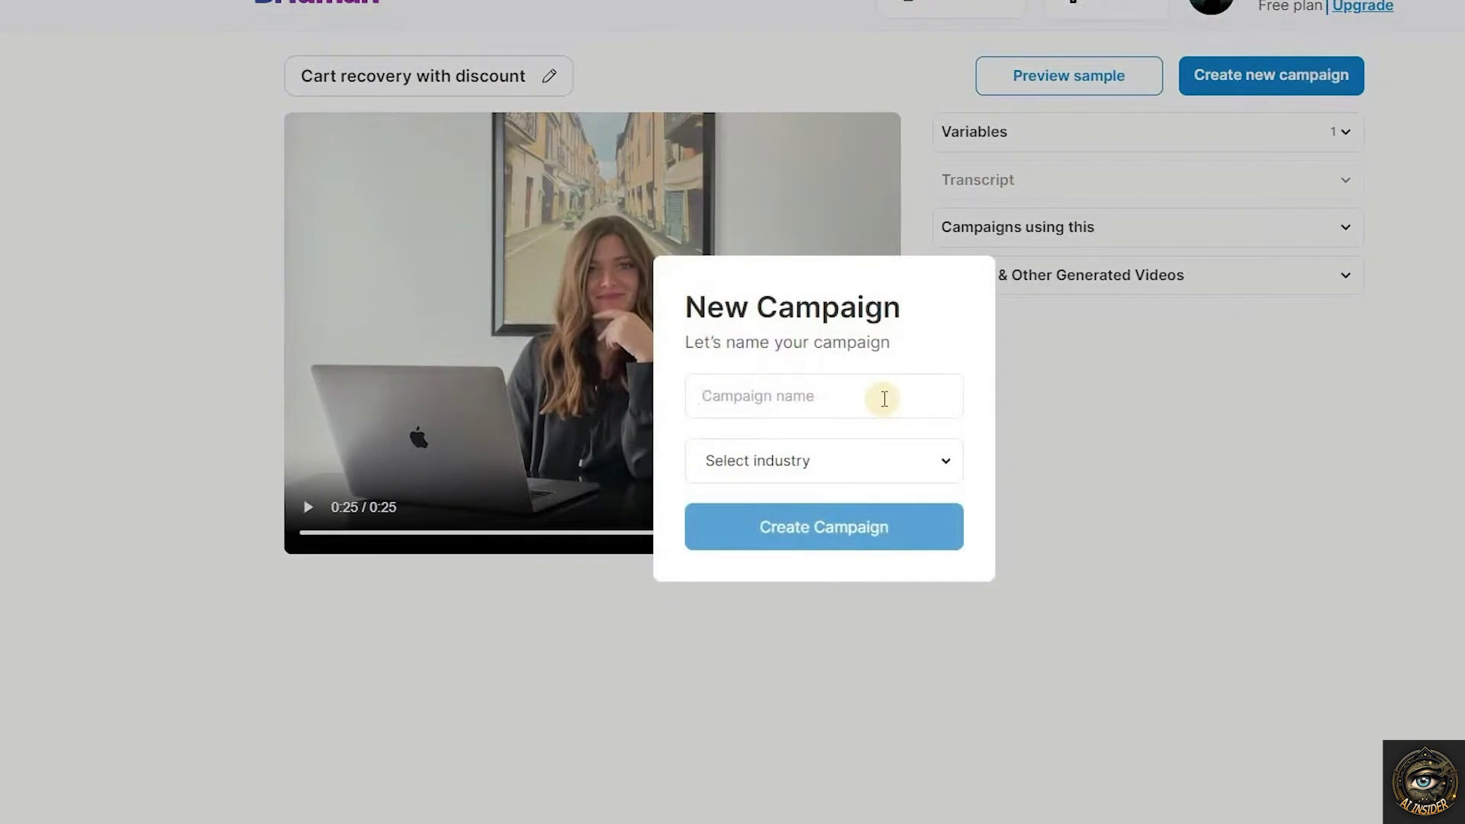
Create the campaign with industry Marketing and use case Upsell existing customers
left_click(944, 461)
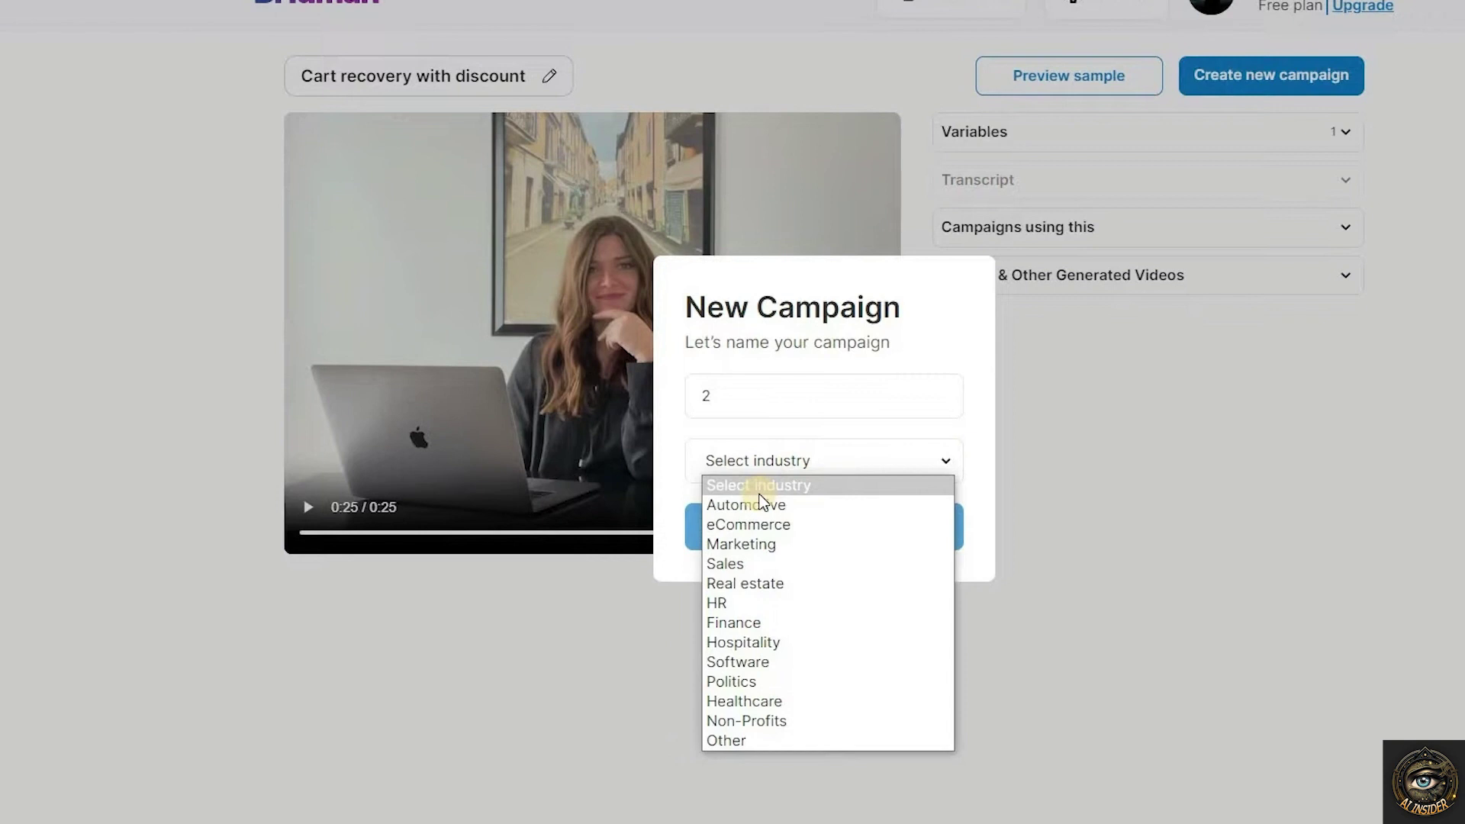
left_click(825, 544)
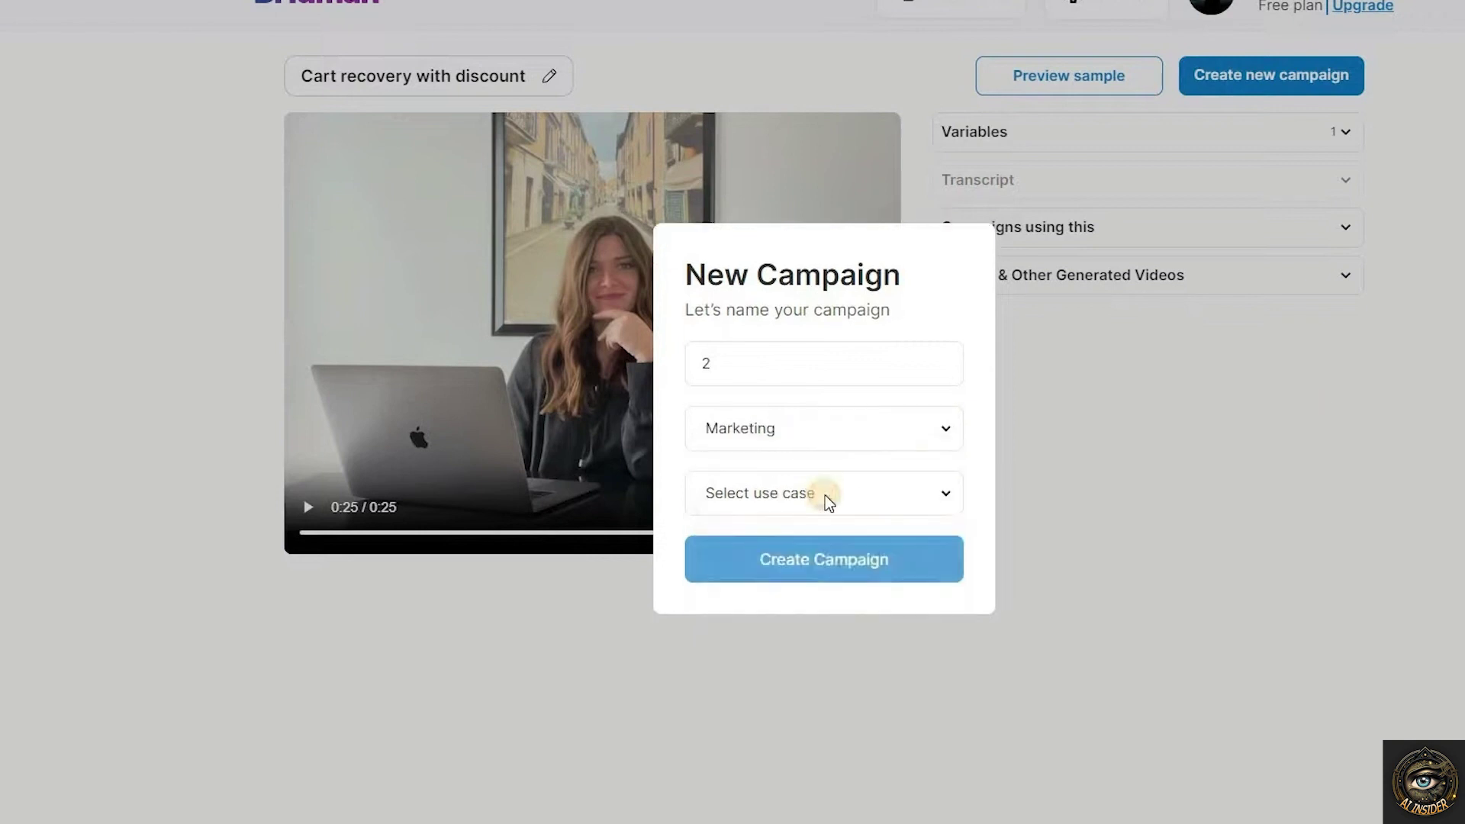
left_click(824, 496)
left_click(928, 576)
left_click(846, 560)
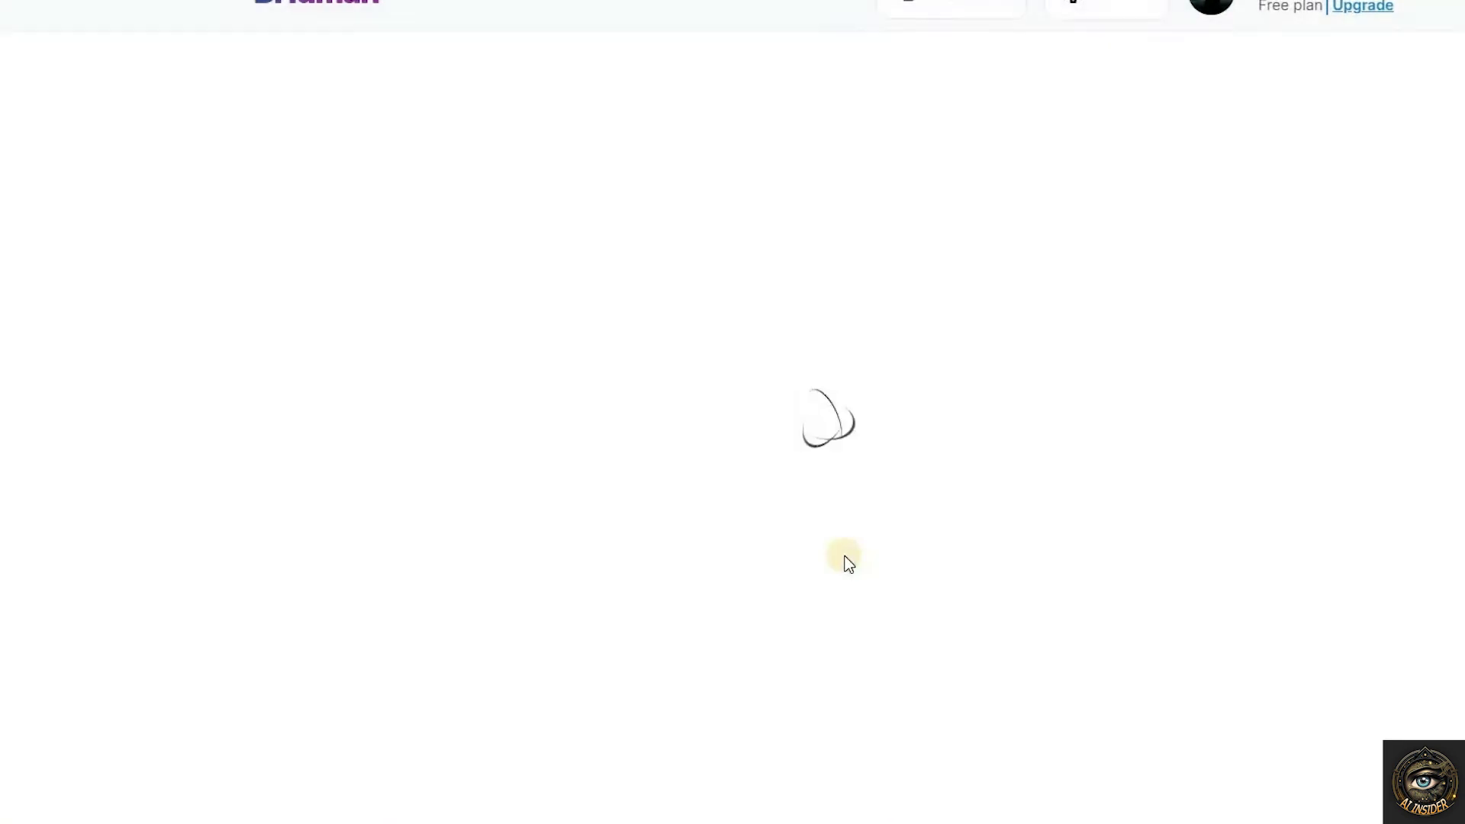
Upload customer.csv for generating videos from its customer list
left_click(313, 278)
left_click(181, 113)
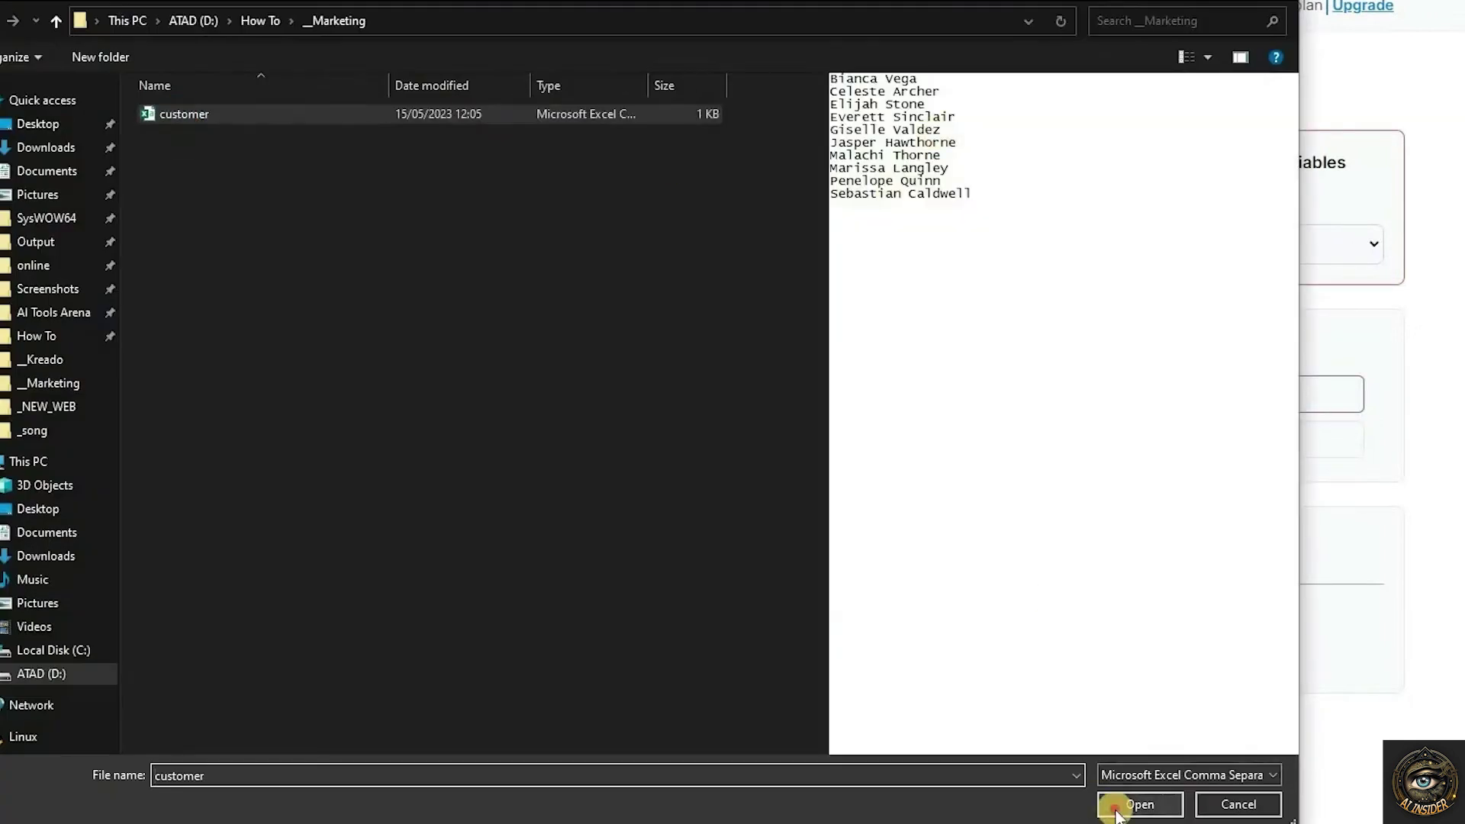
left_click(1139, 805)
scroll(519, 556, "down", 4)
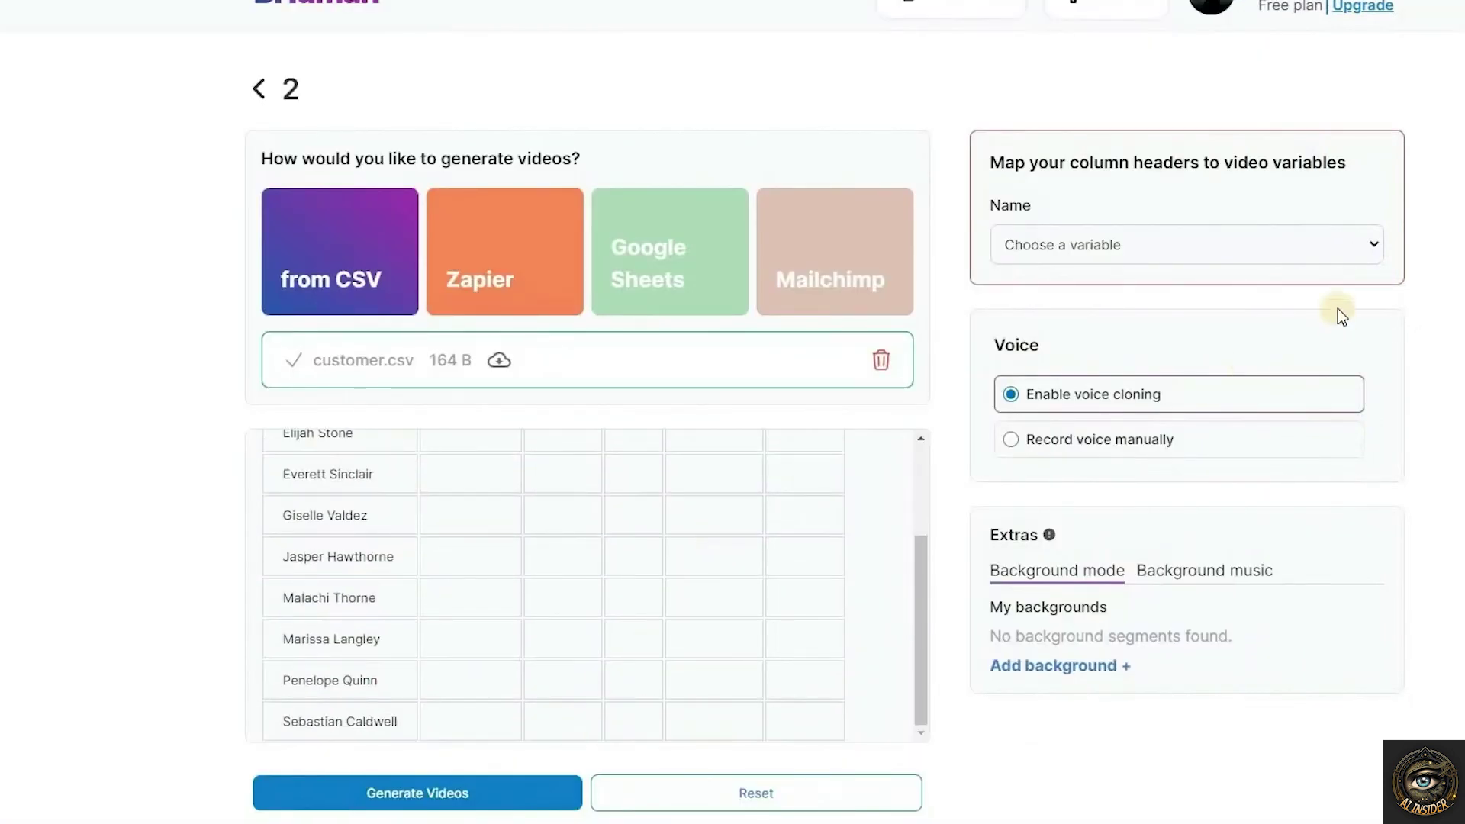
Map the Name variable to the CSV's name column and generate the nine personalized videos
left_click(1349, 241)
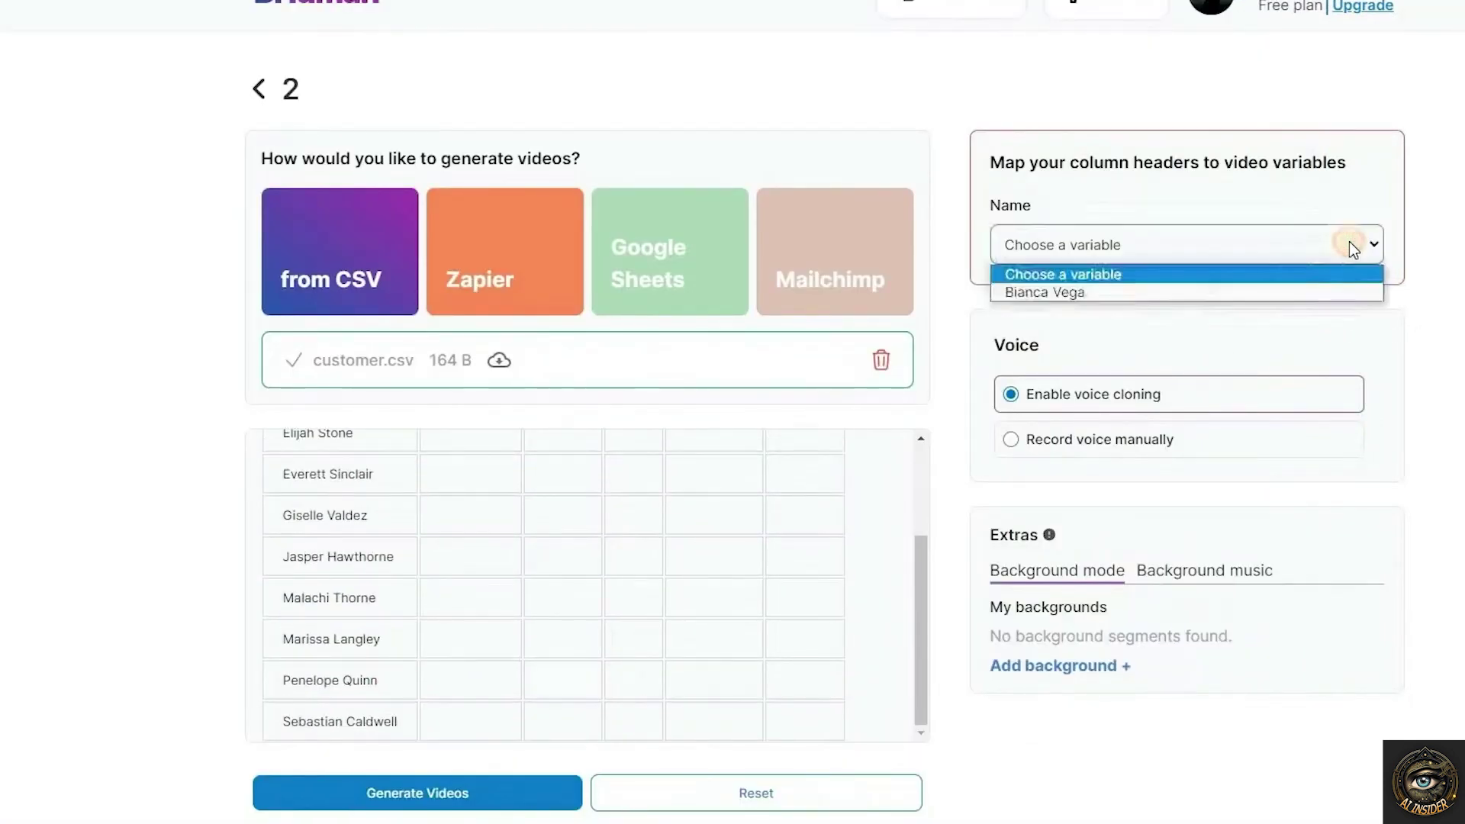
left_click(1304, 291)
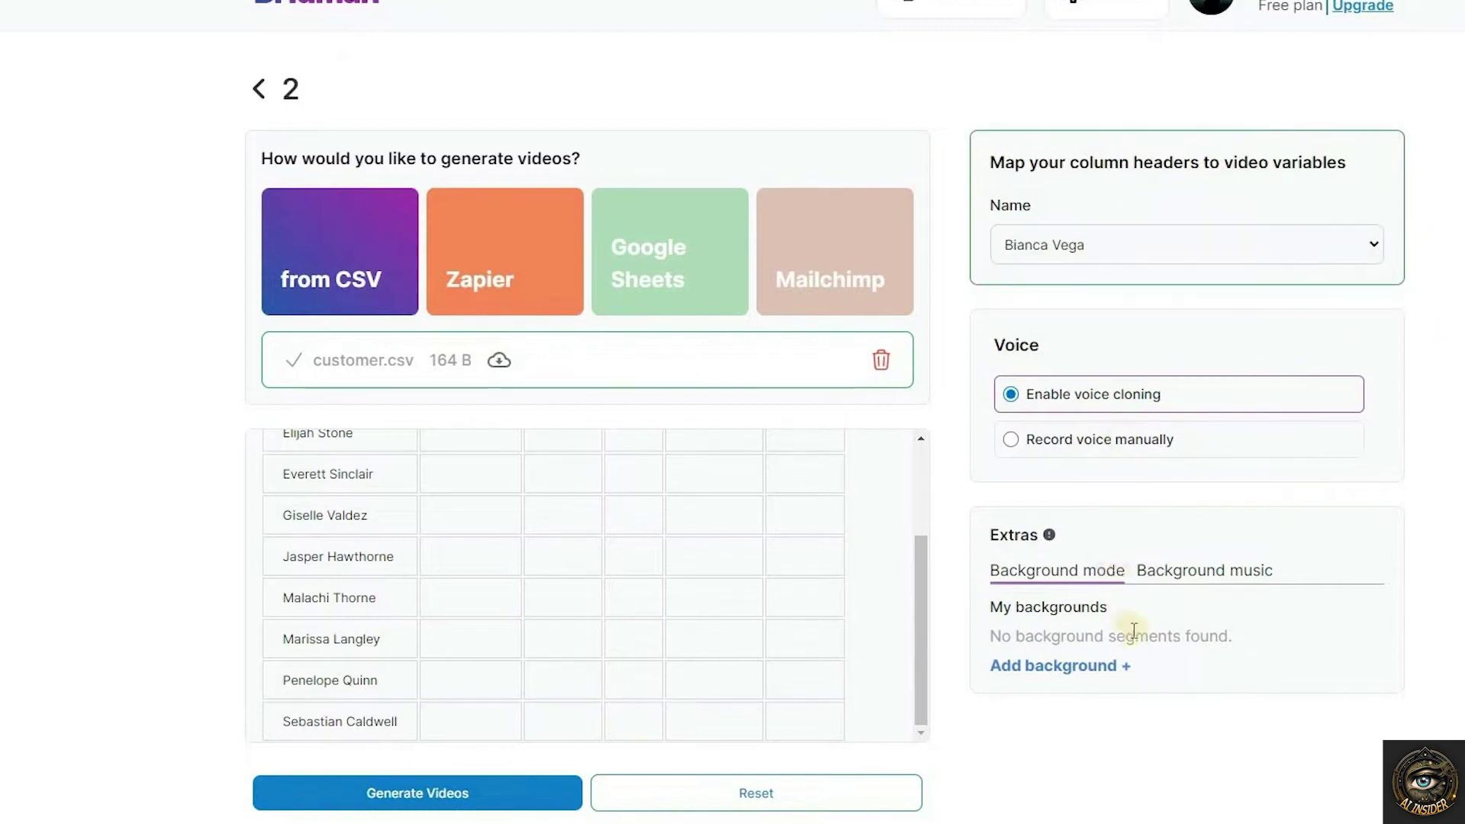
left_click(489, 807)
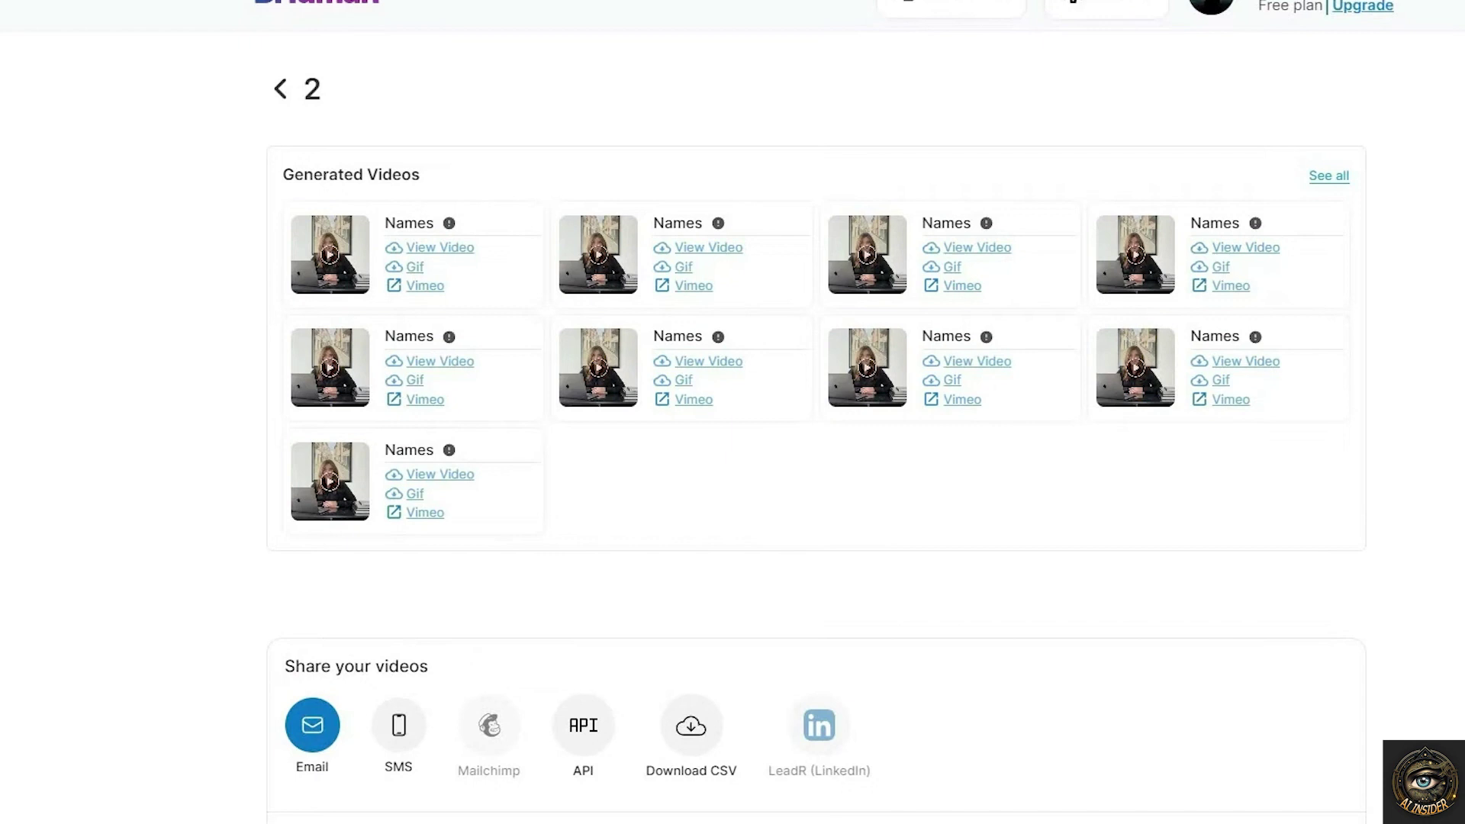
scroll(489, 537, "down", 4)
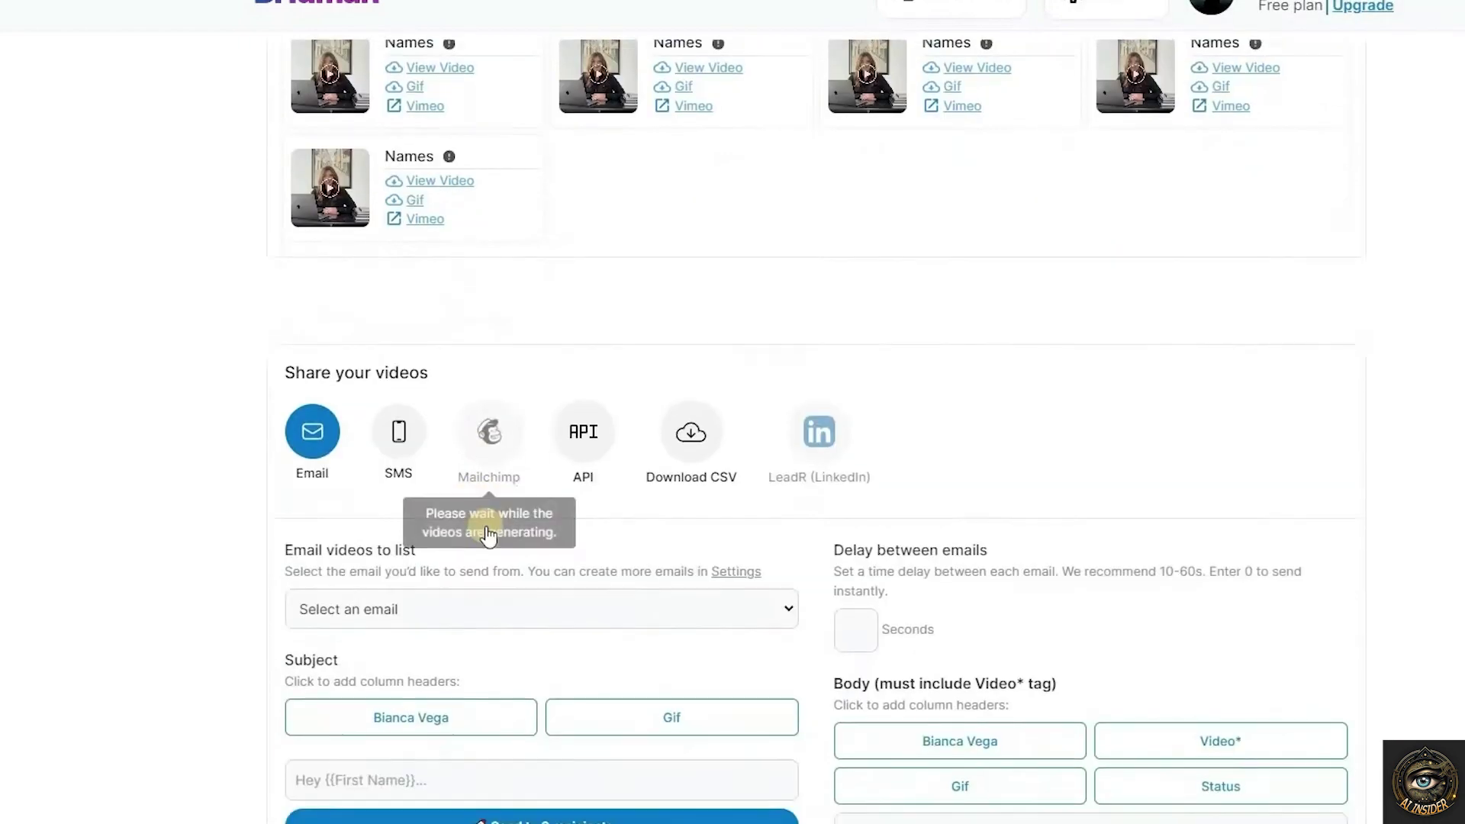
scroll(488, 536, "down", 3)
left_click(484, 414)
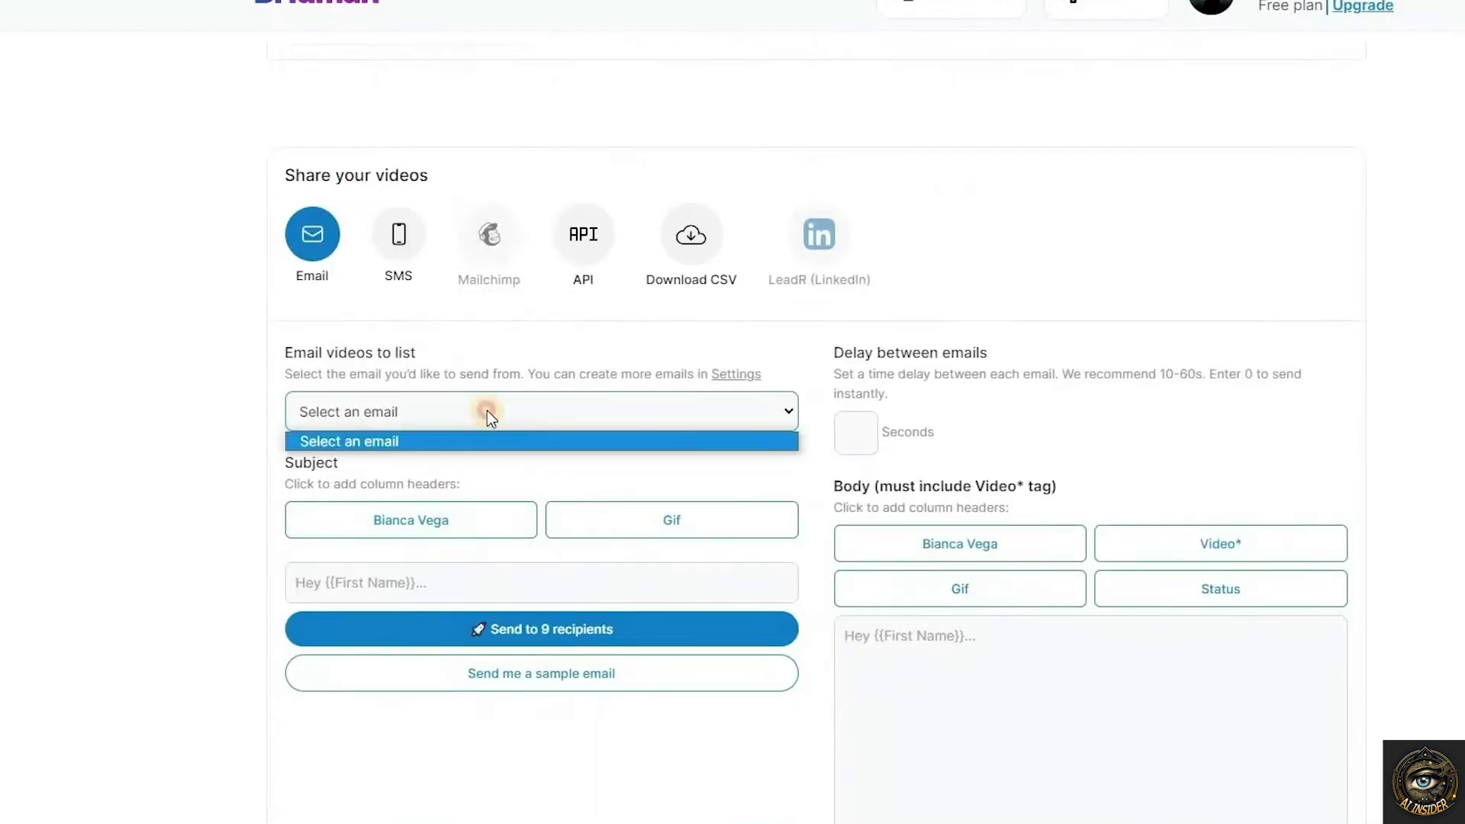
left_click(446, 441)
left_click(435, 525)
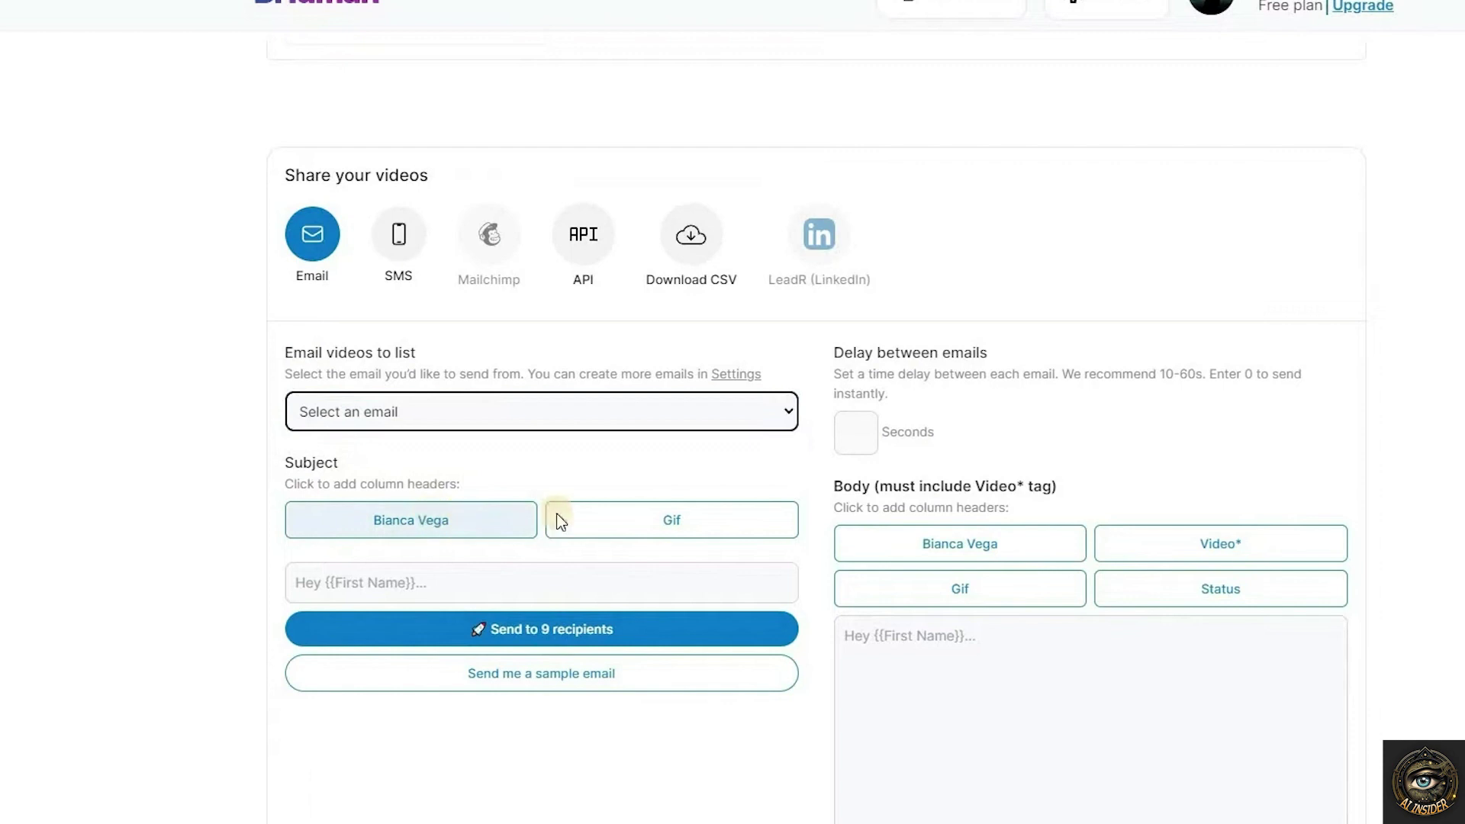
left_click(621, 518)
scroll(441, 489, "down", 1)
left_click(431, 491)
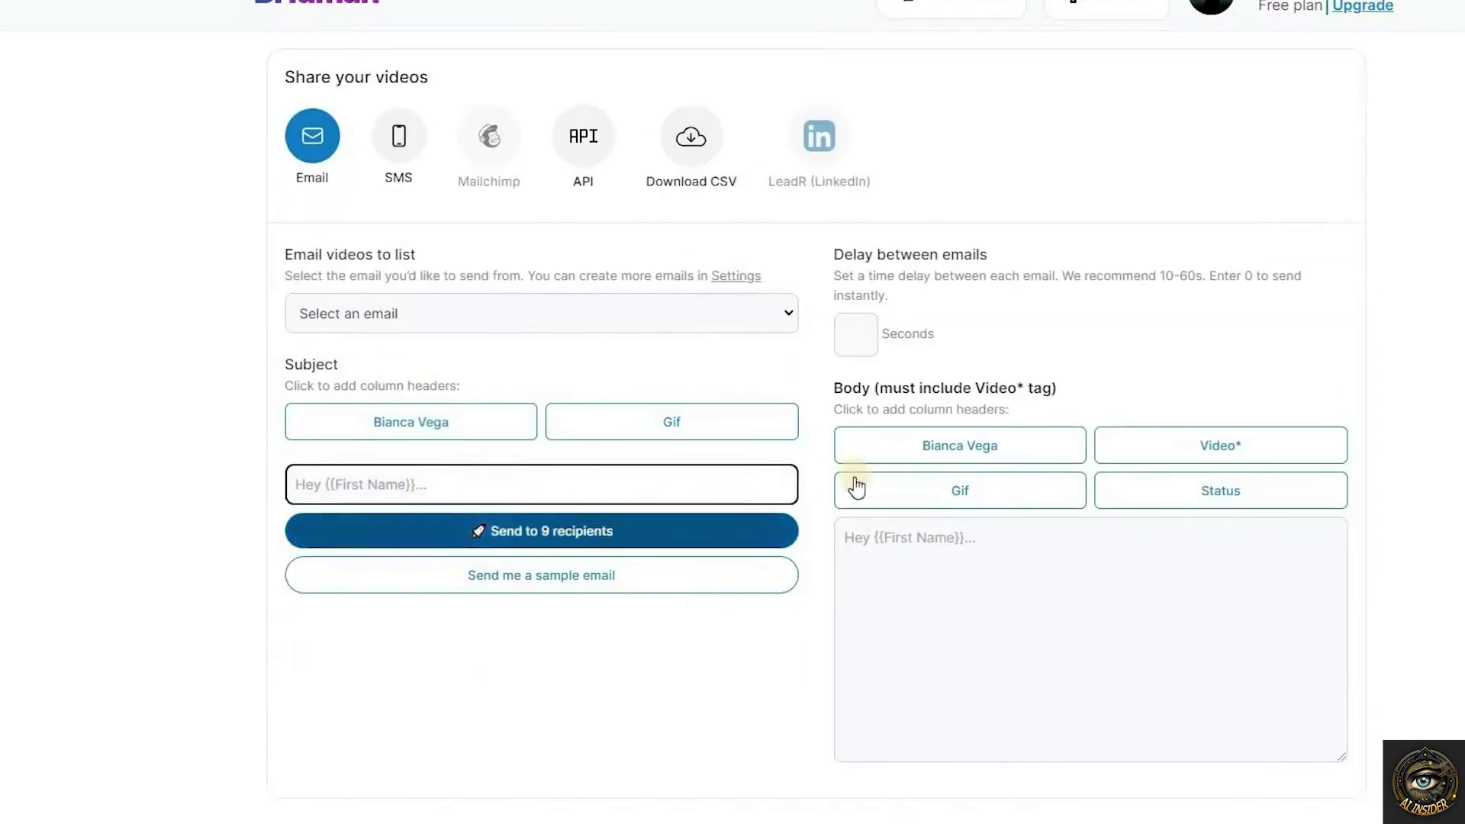
left_click(968, 458)
left_click(983, 501)
left_click(1250, 493)
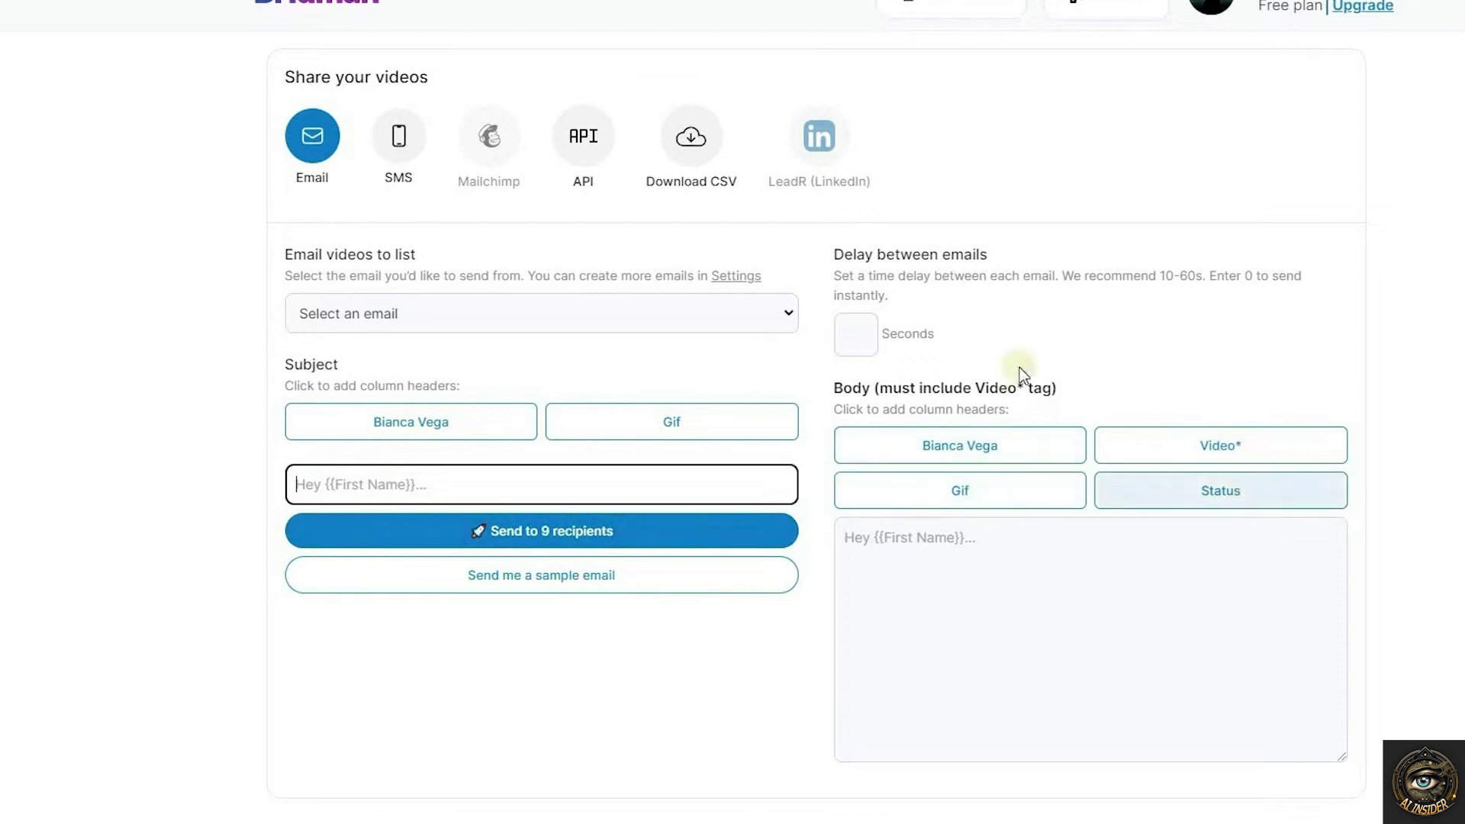
scroll(647, 295, "up", 1)
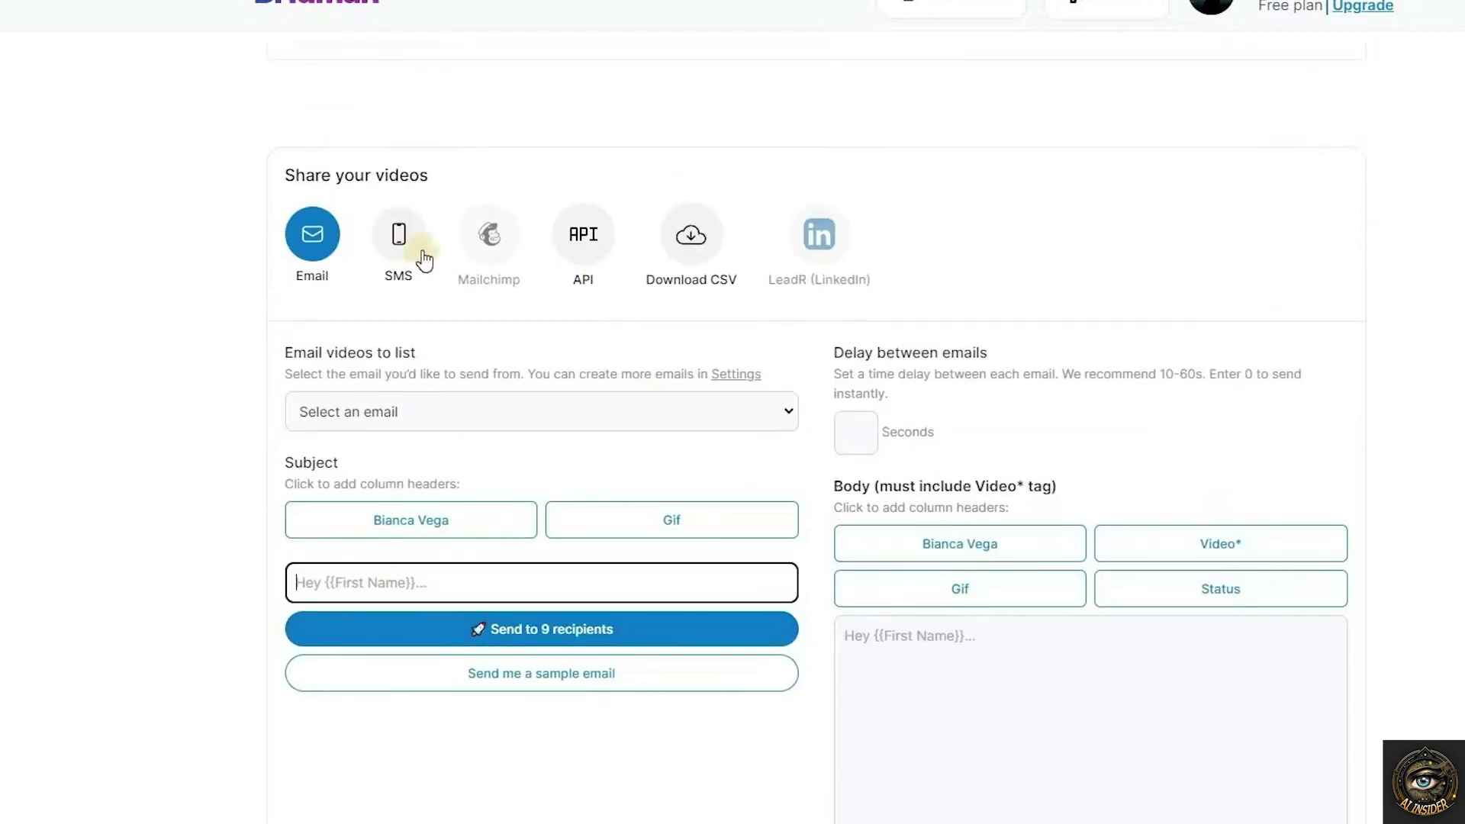
scroll(877, 431, "up", 5)
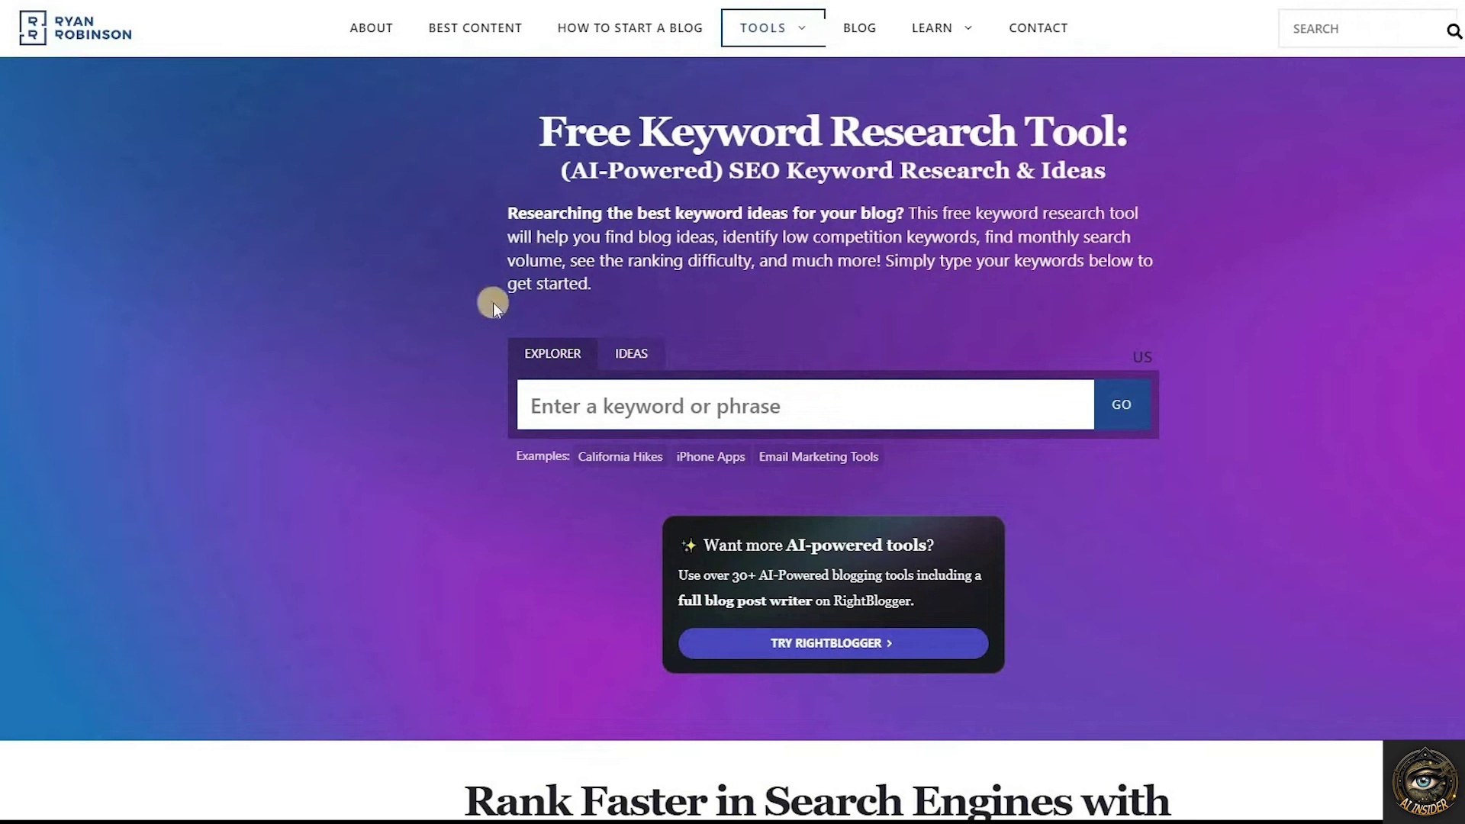
Search 'yoga', review keyword volumes and difficulty, and open writing ideas for 'yoga poses'
left_click(666, 405)
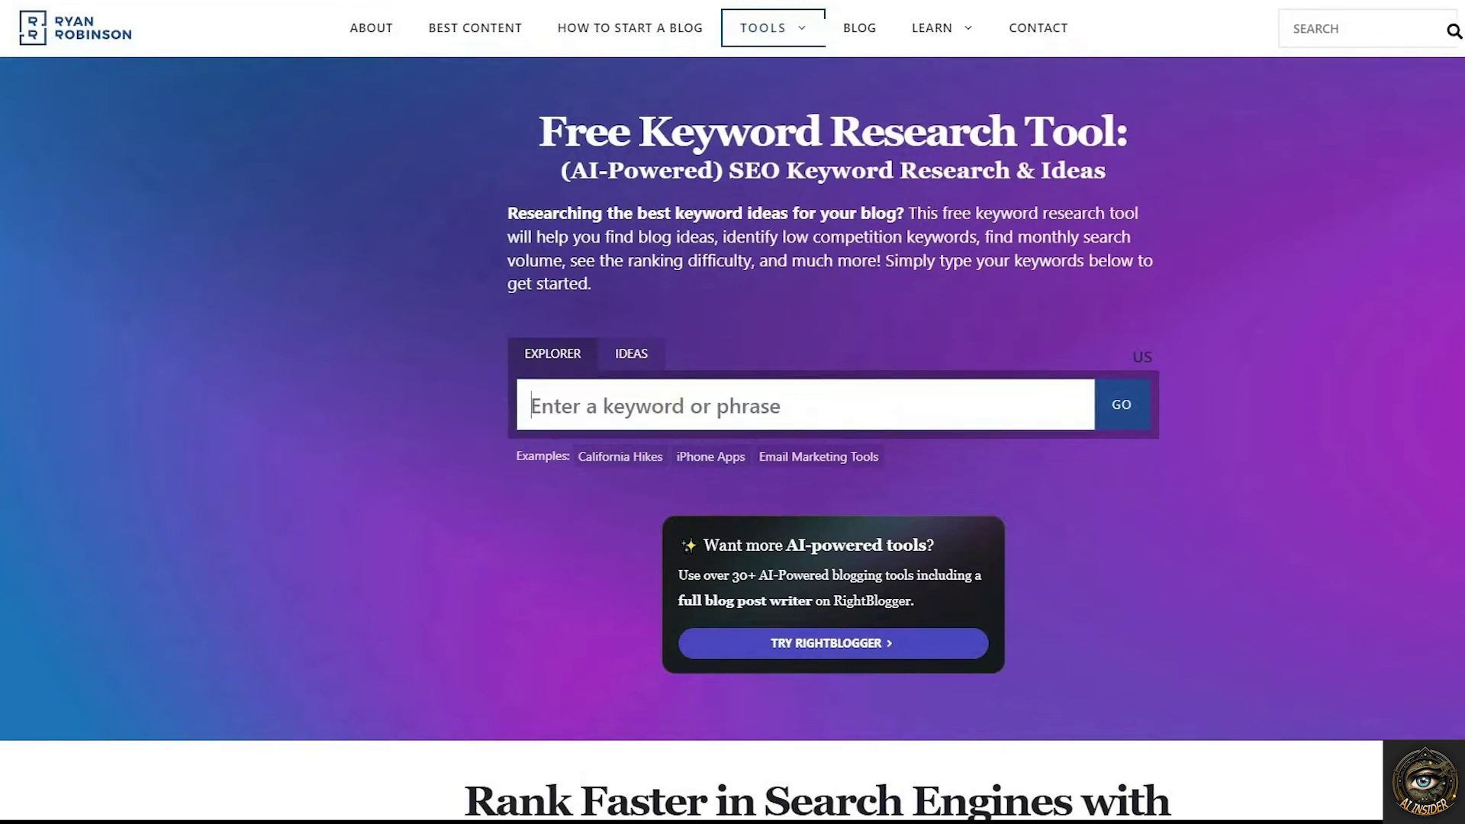
type("yoga")
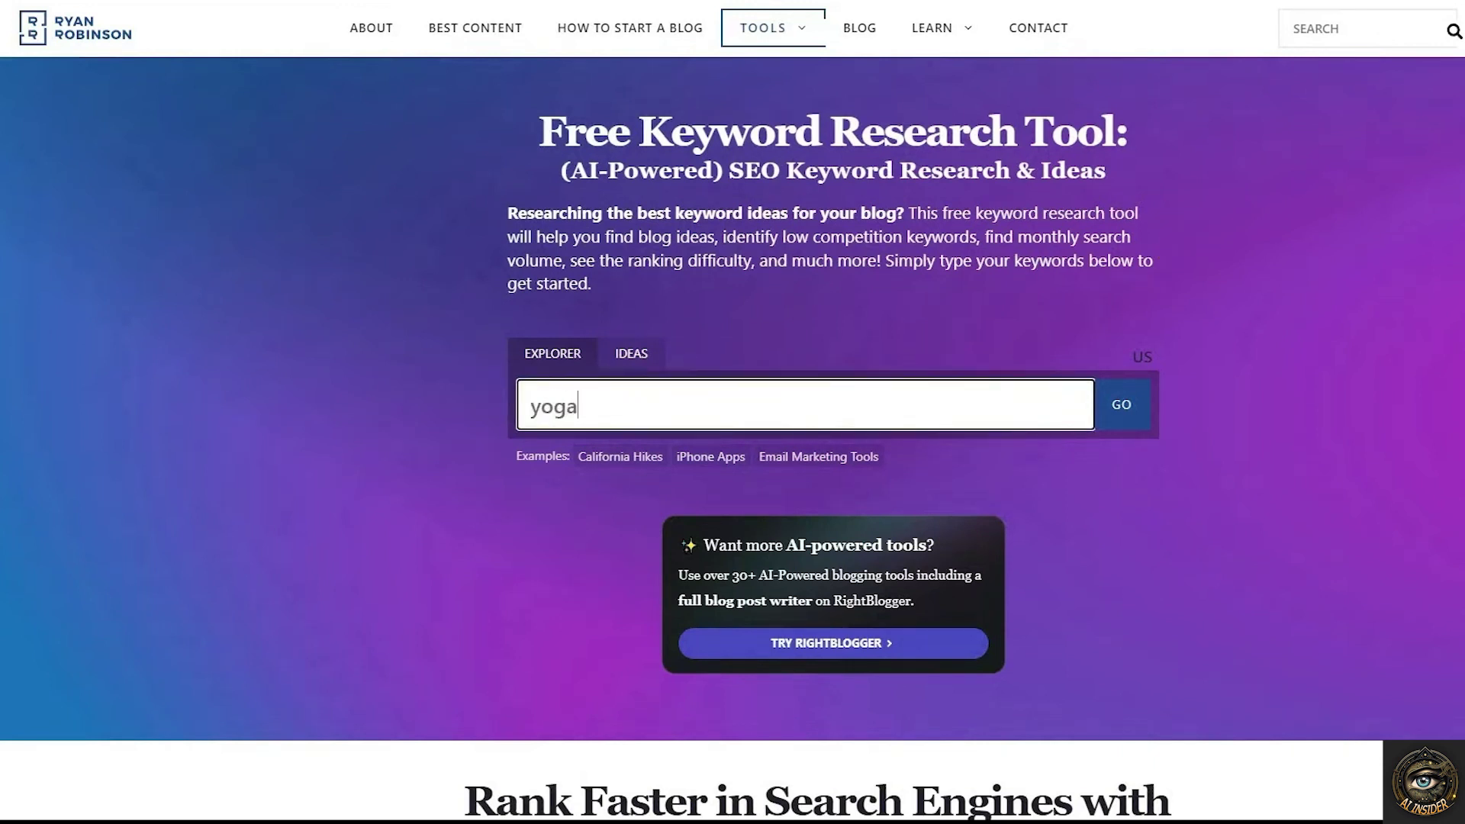
left_click(1122, 405)
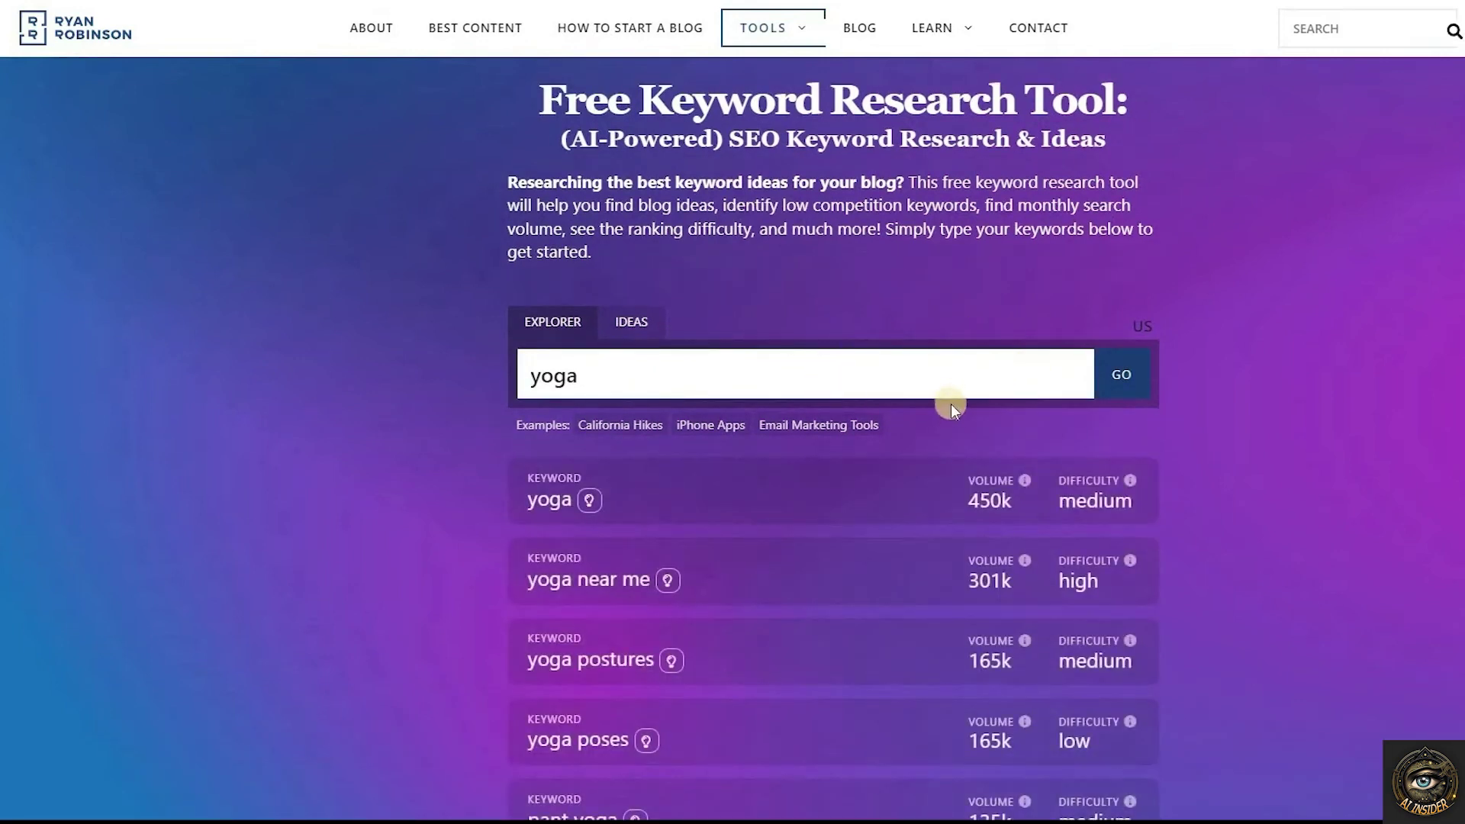
scroll(1080, 379, "down", 1)
scroll(1079, 379, "down", 2)
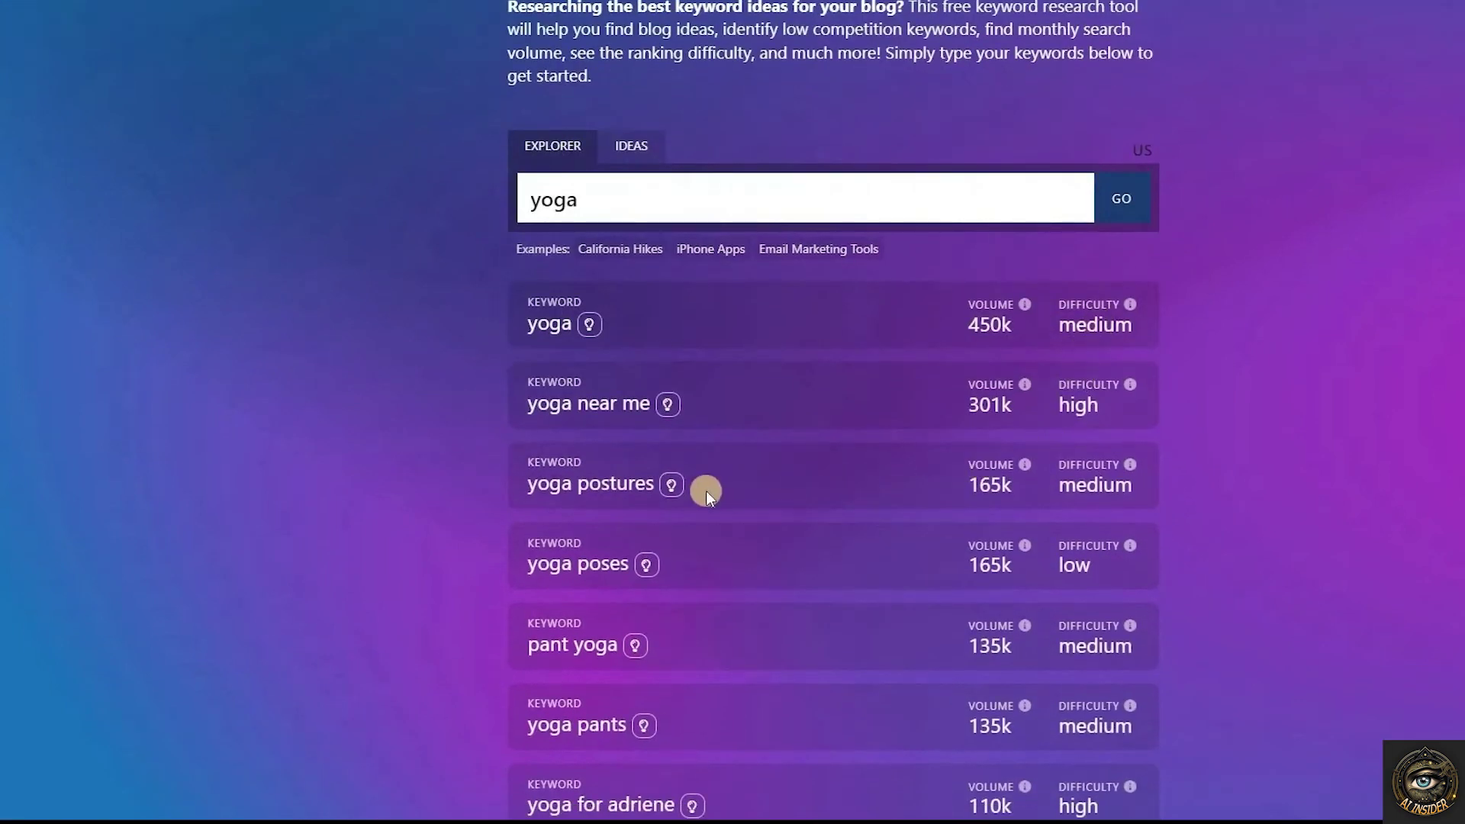
scroll(1057, 398, "down", 2)
scroll(1056, 400, "down", 1)
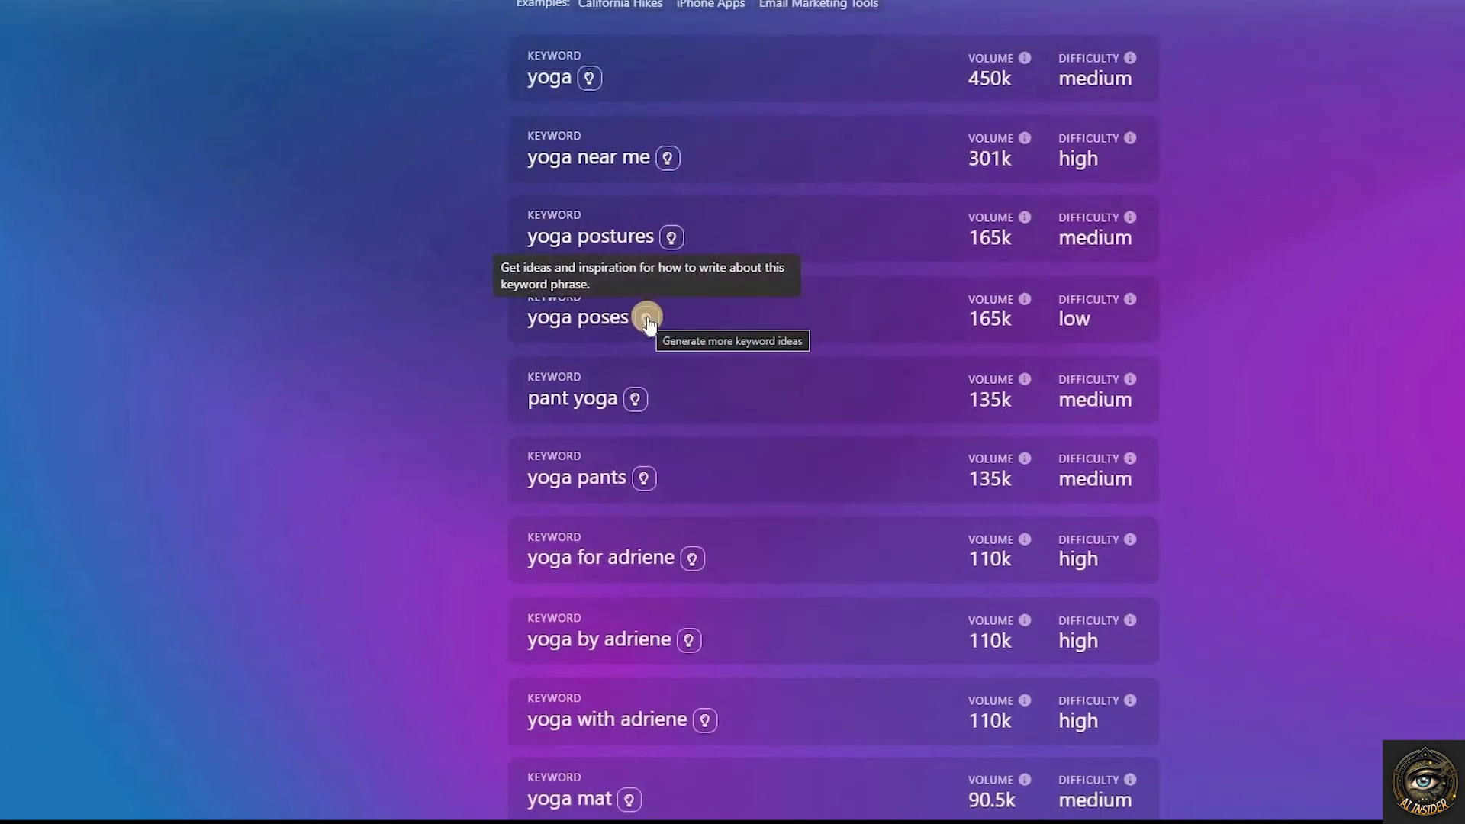
left_click(646, 318)
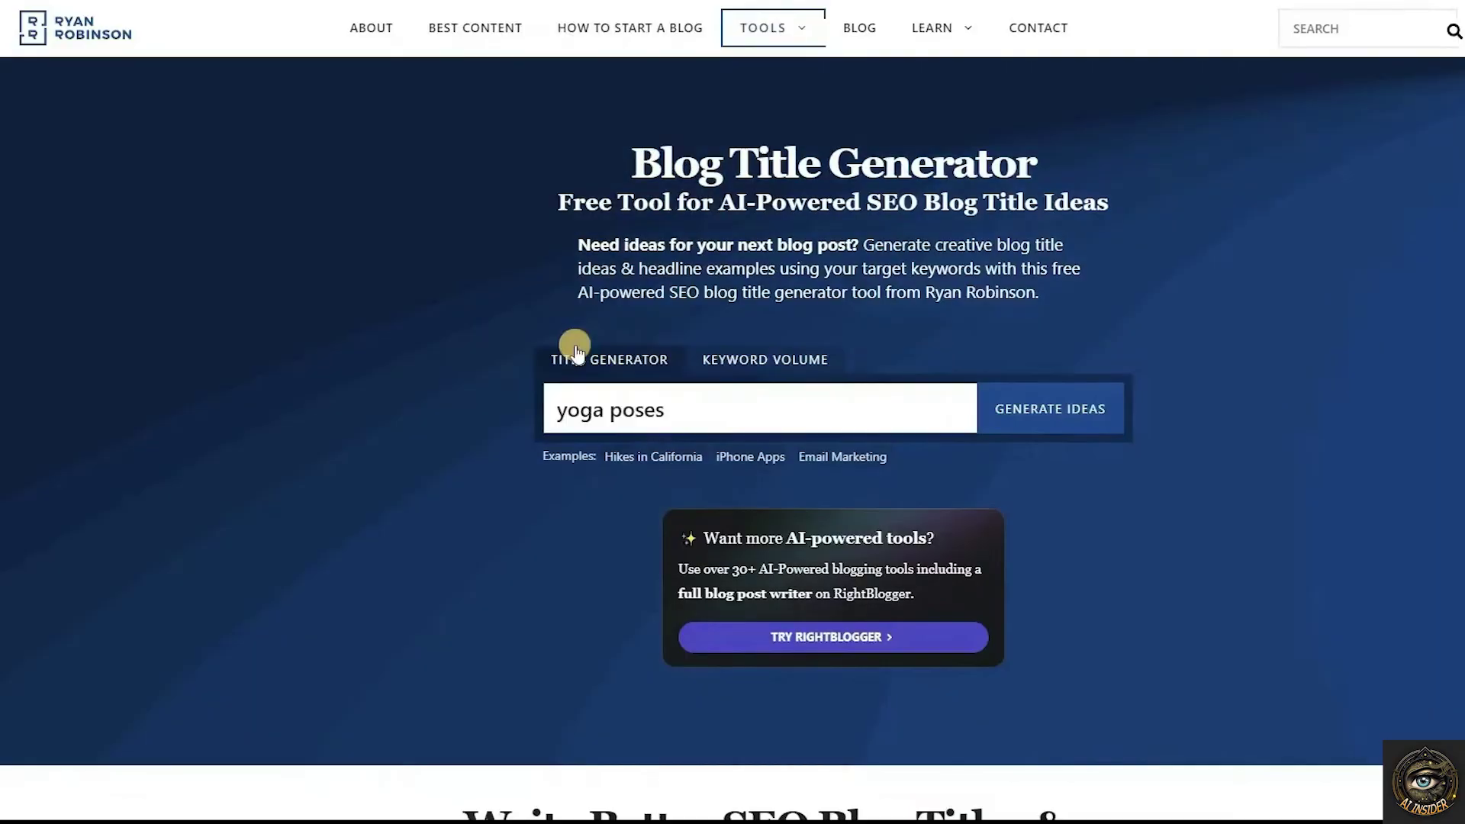
Generate blog title ideas for 'yoga poses' and scroll through the suggested titles
left_click(1074, 397)
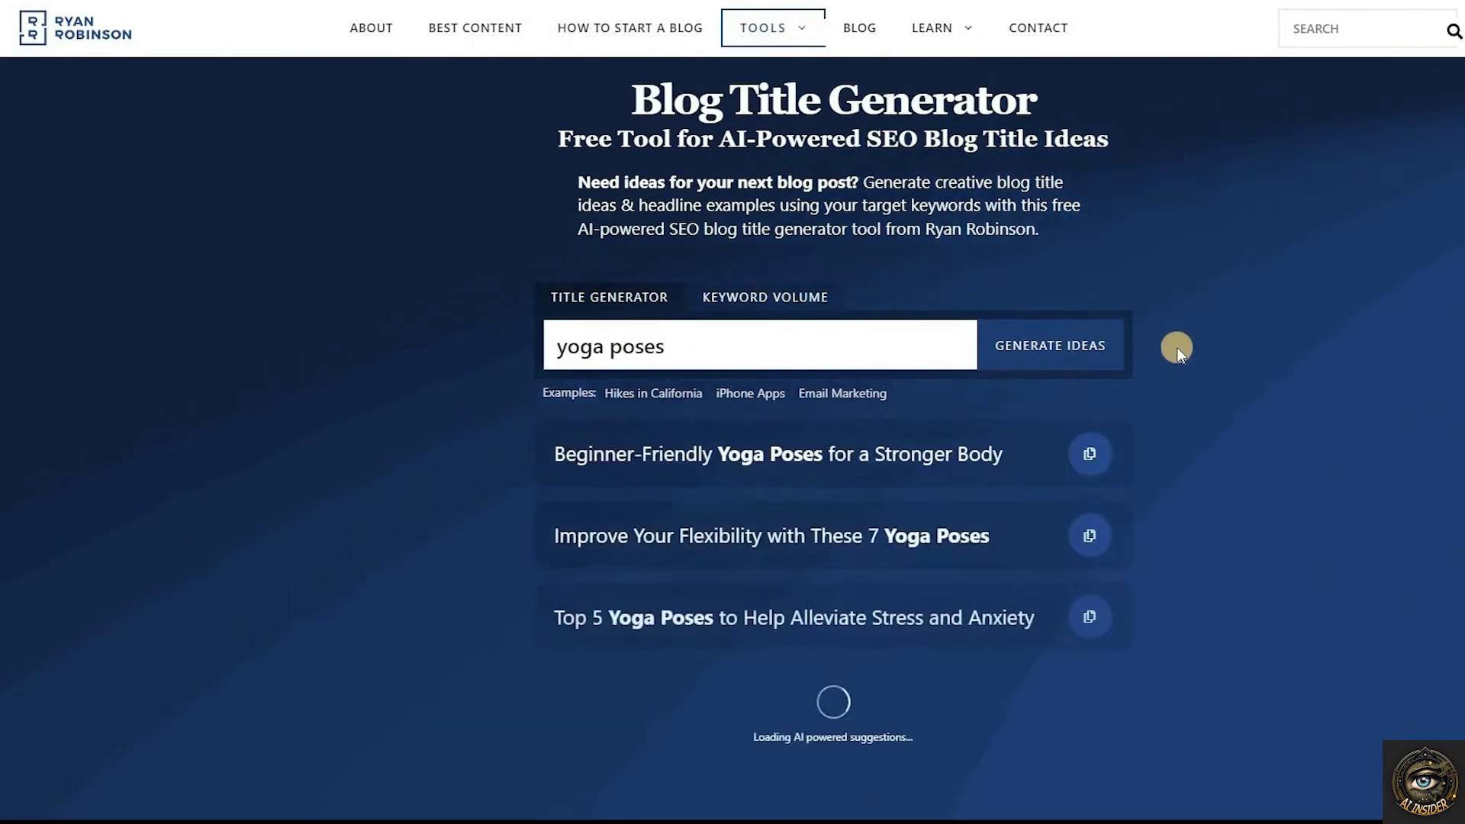
scroll(1177, 347, "down", 4)
scroll(1177, 346, "up", 2)
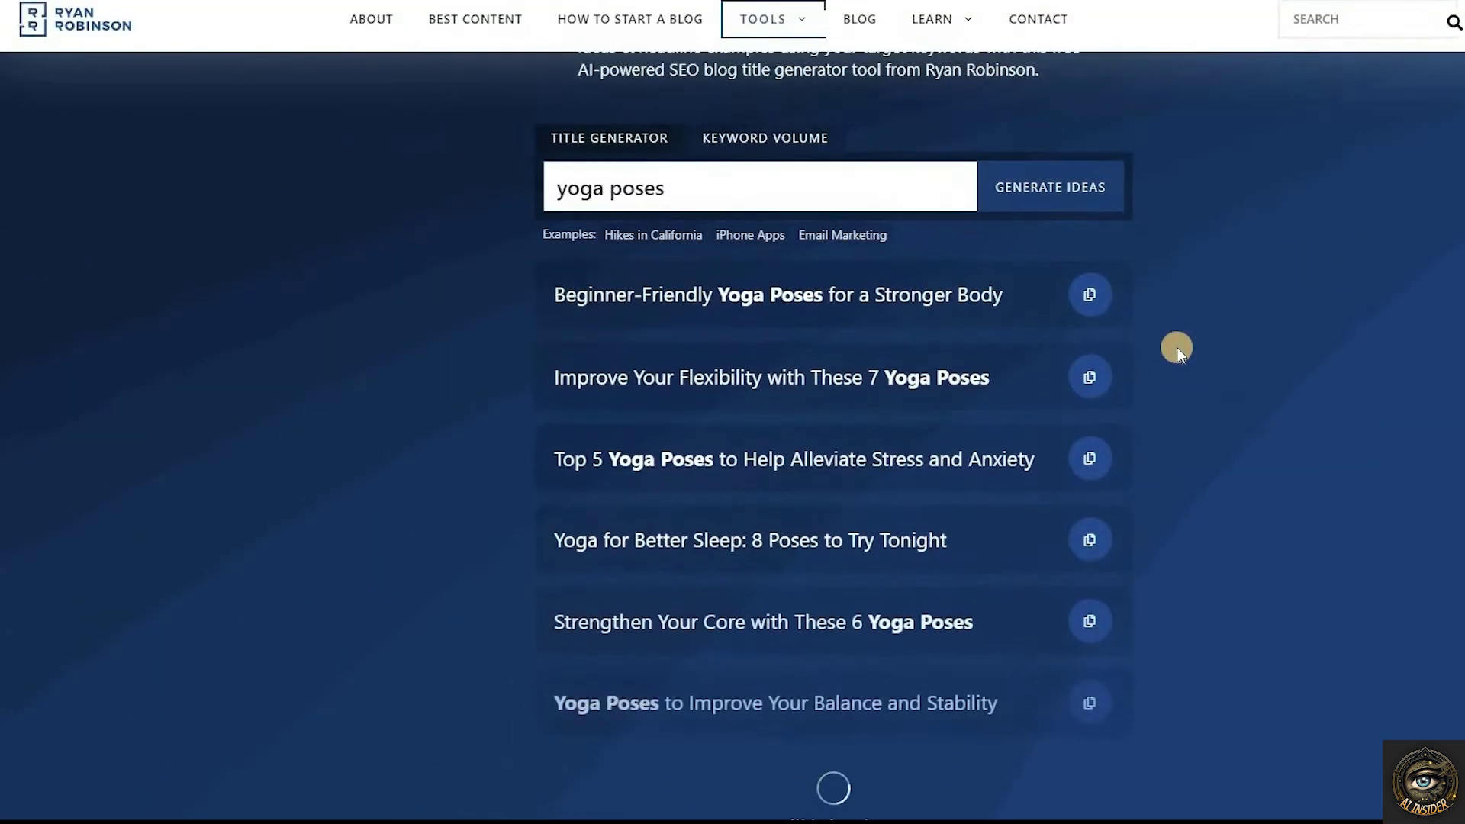